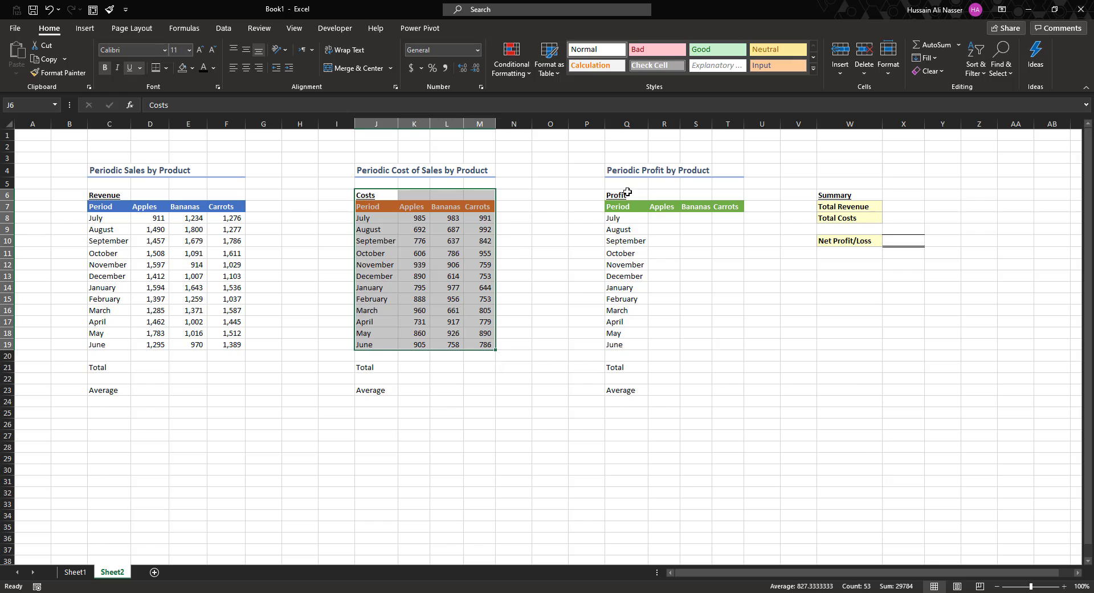
left_click_drag(624, 195, 729, 345)
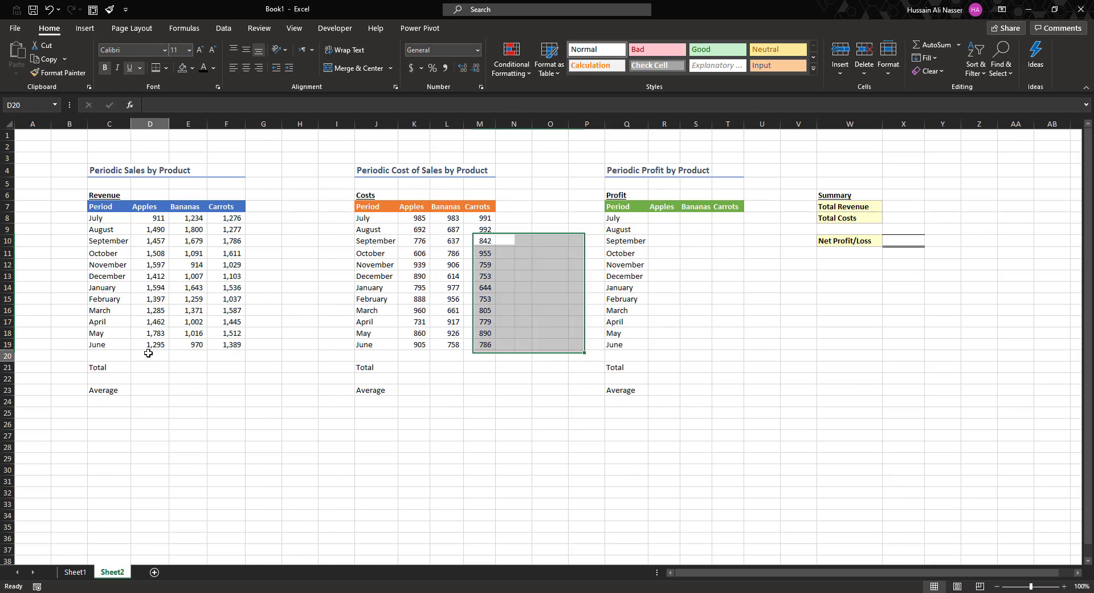
left_click(150, 218)
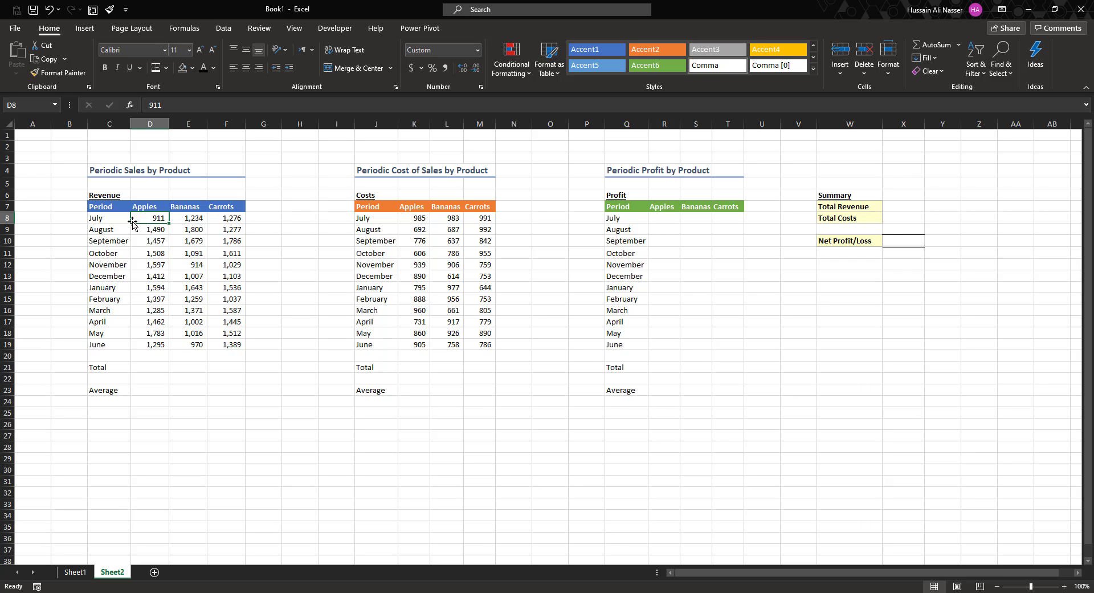
left_click(664, 218)
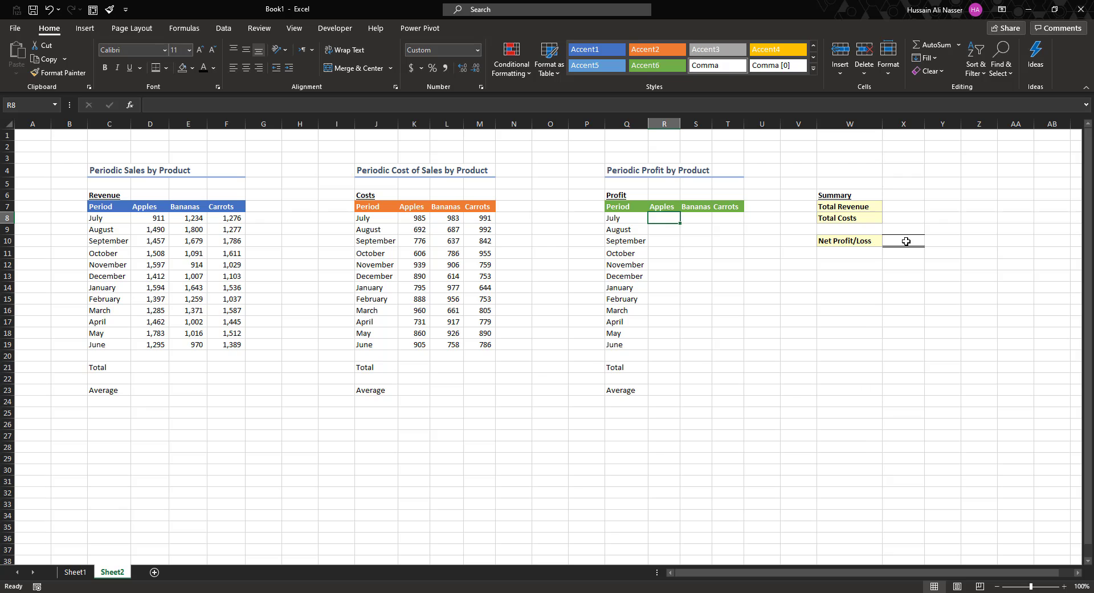
left_click(234, 262)
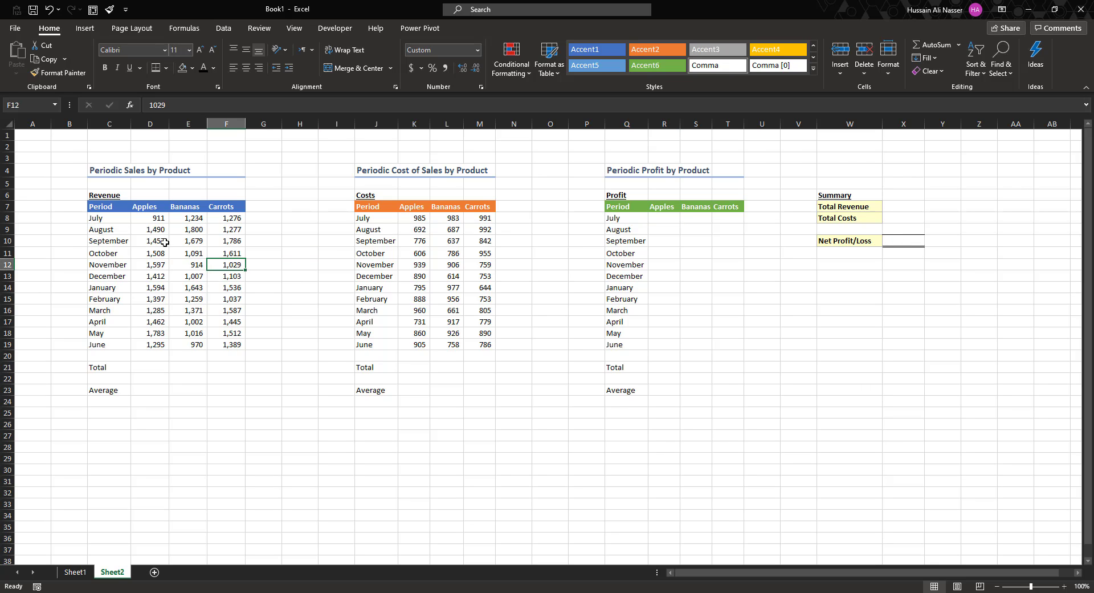
left_click(690, 217)
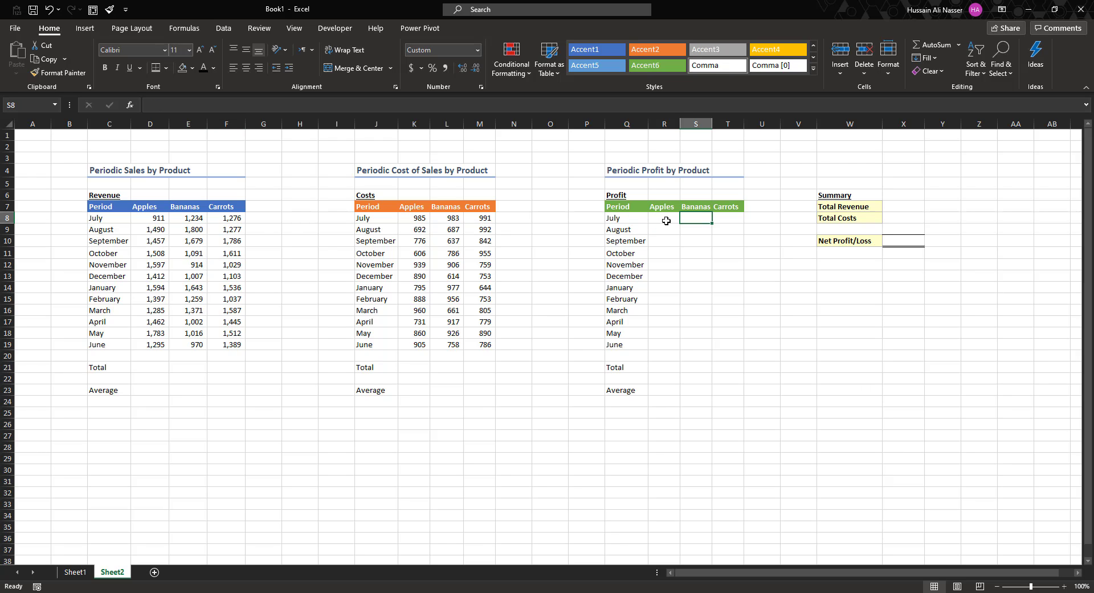
Calculate July Apples profit in R8 with =D8-K8 and fill the formula across to Carrots and down to June (R8:T19).
left_click(664, 219)
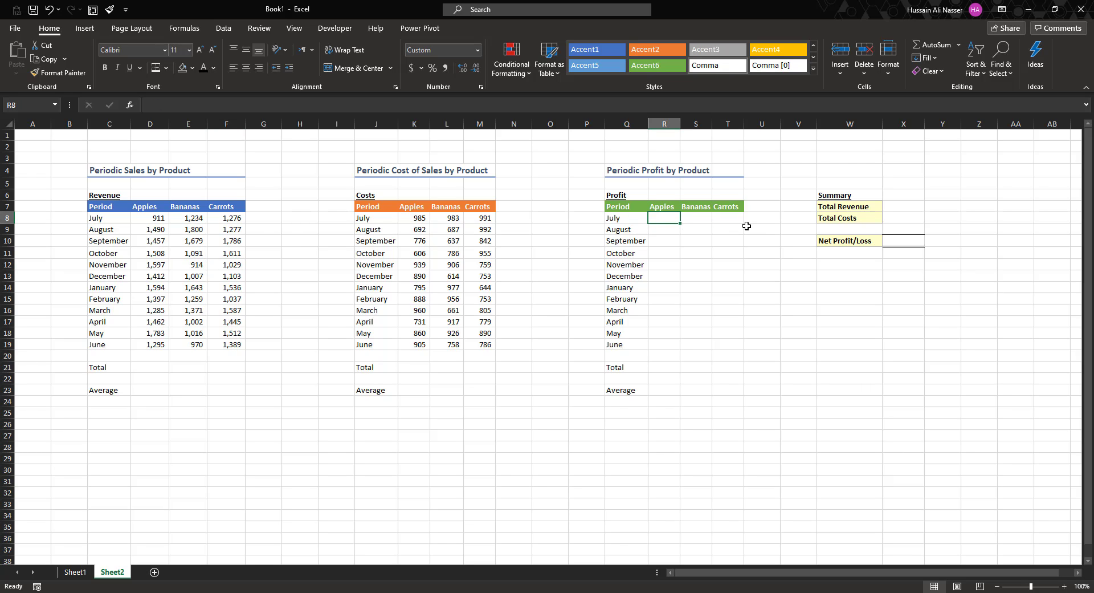
type("=")
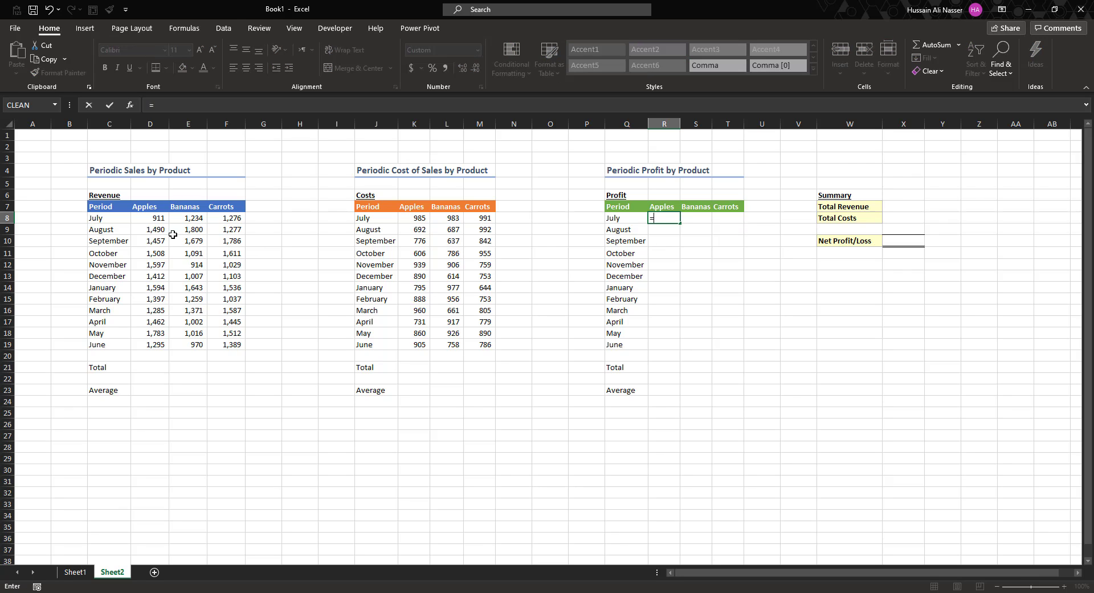
left_click(150, 220)
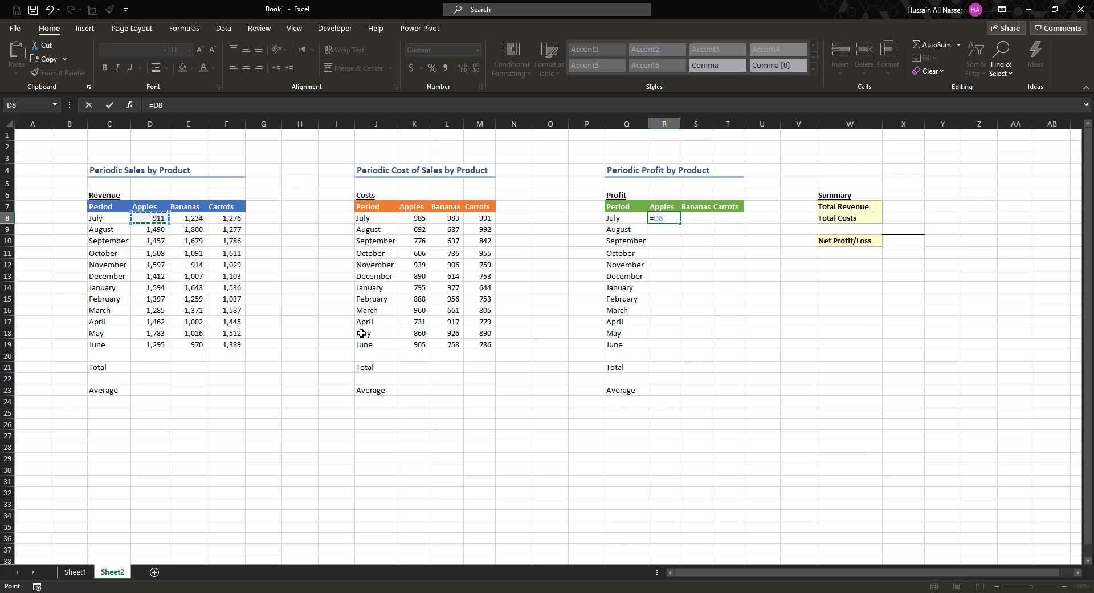
type("-")
left_click(416, 218)
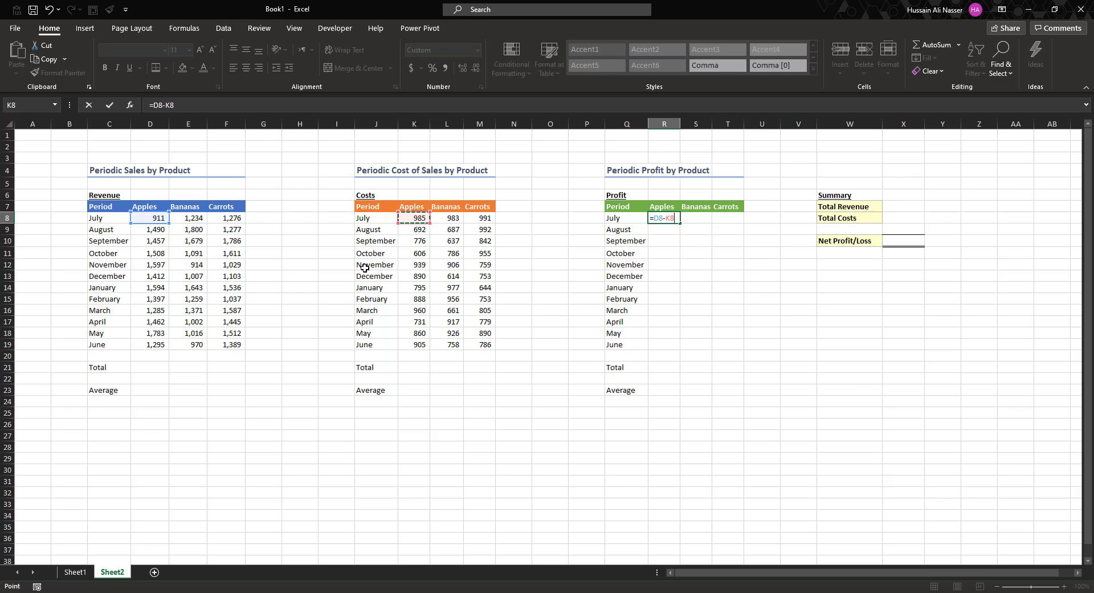
key("ctrl+Return")
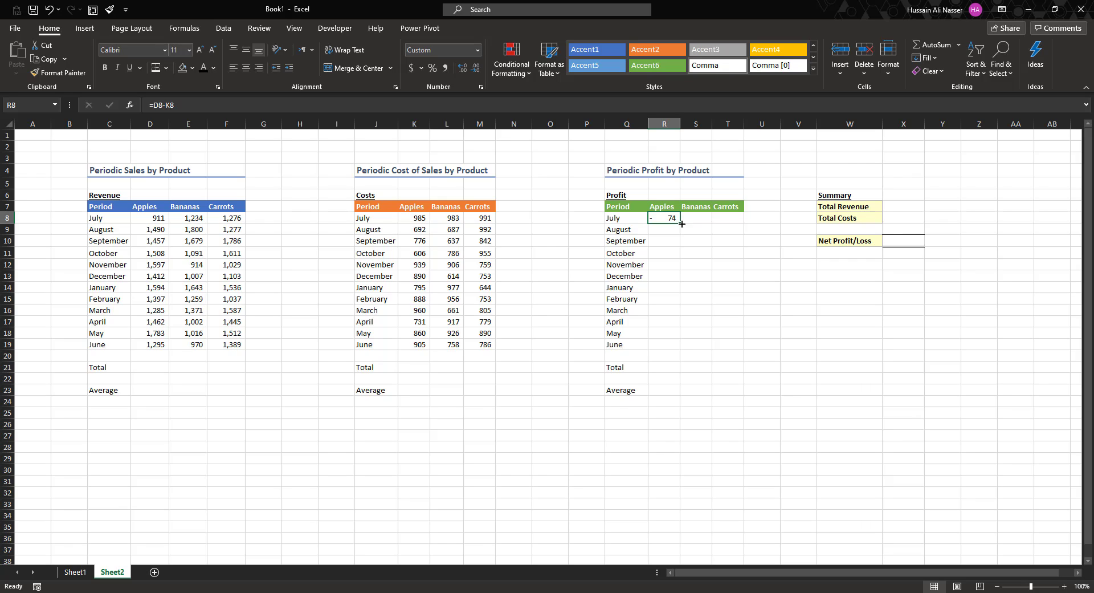
left_click_drag(681, 223, 739, 221)
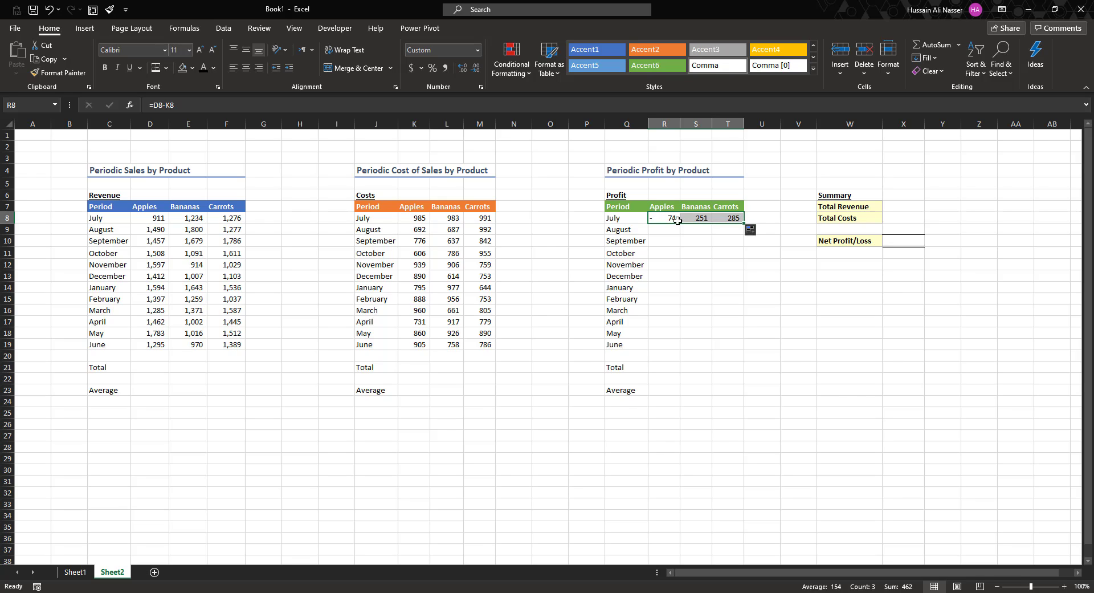
double_click(744, 222)
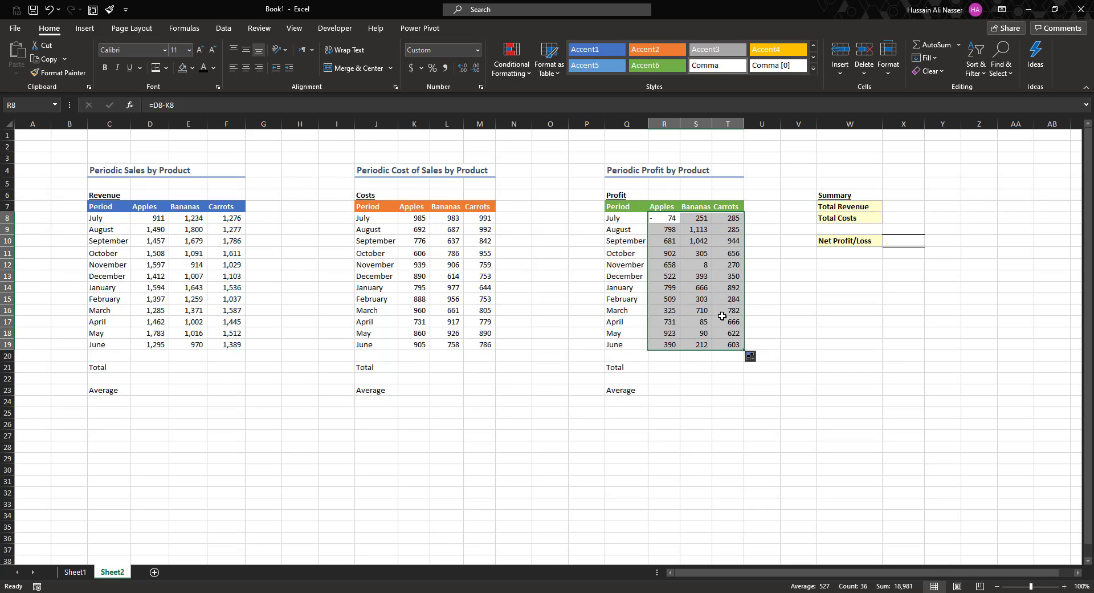
Check the filled profit formulas across the Profit table, tracing the cell references of the January Bananas formula in S14.
left_click_drag(731, 343, 673, 232)
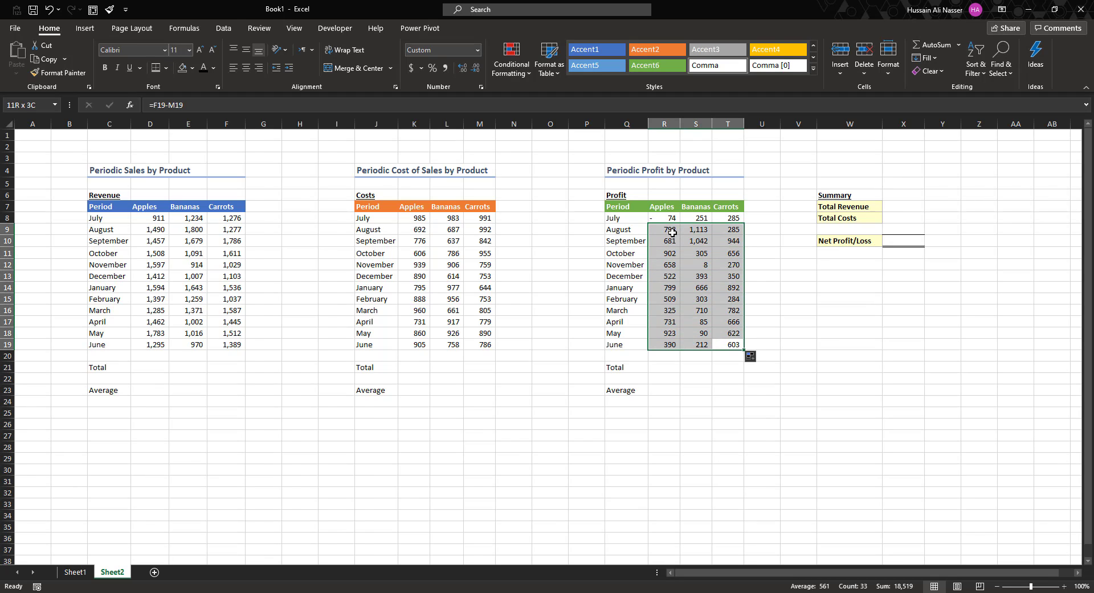
left_click(701, 295)
left_click(670, 298)
left_click(724, 288)
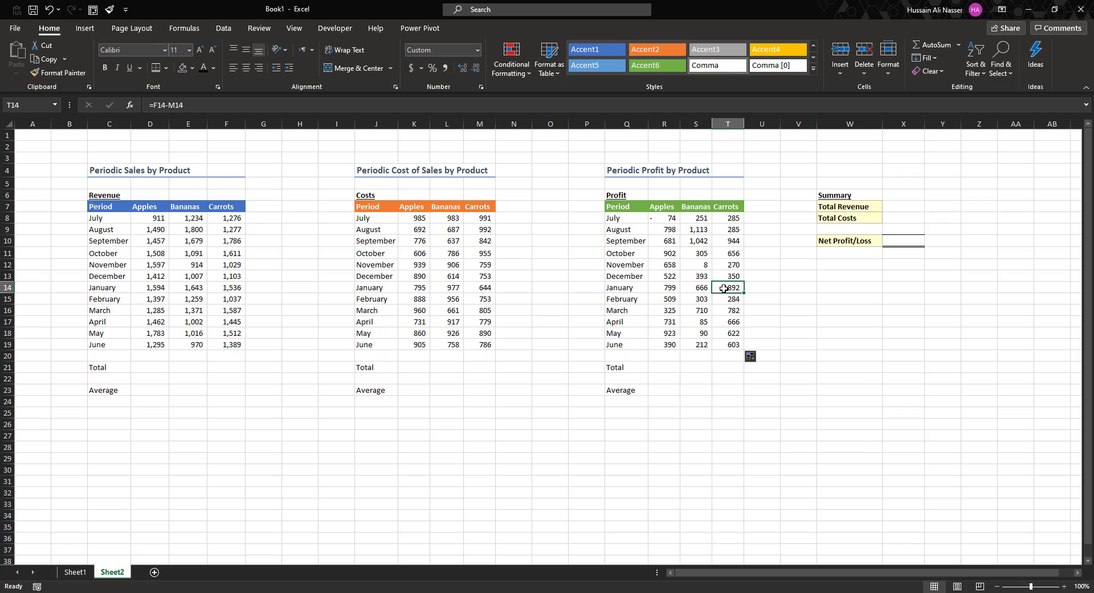
left_click(687, 308)
left_click(663, 297)
left_click(684, 253)
left_click(730, 256)
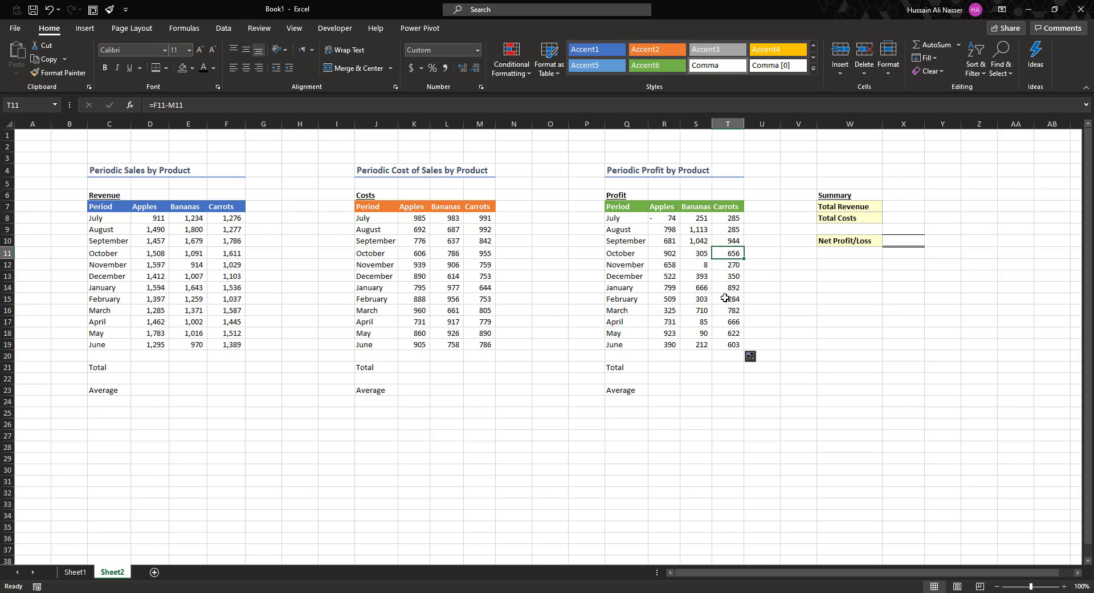
left_click(725, 297)
left_click(692, 287)
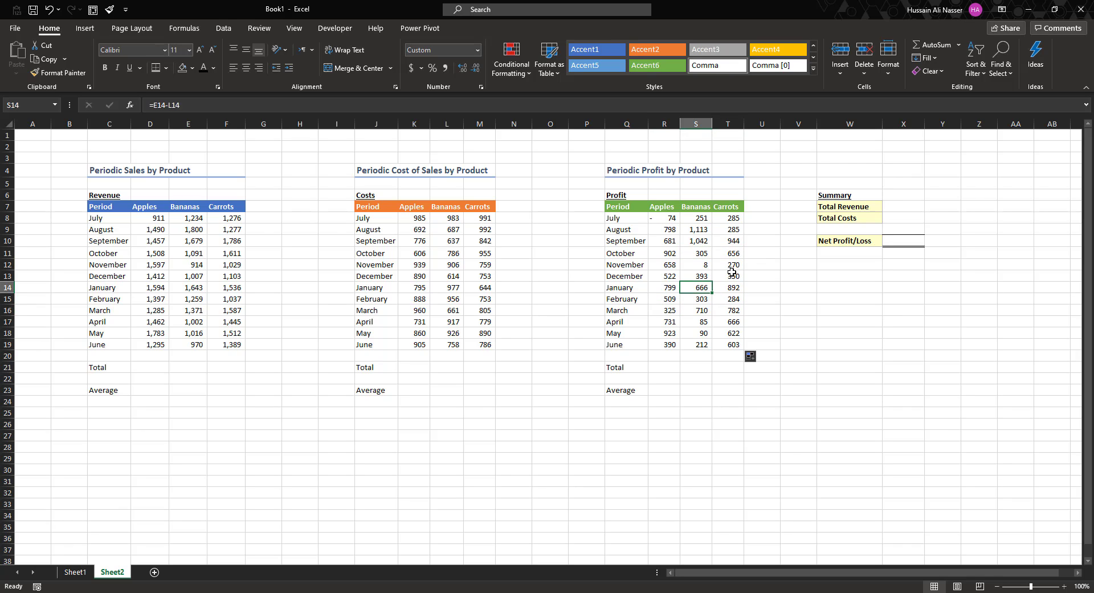
key("F2")
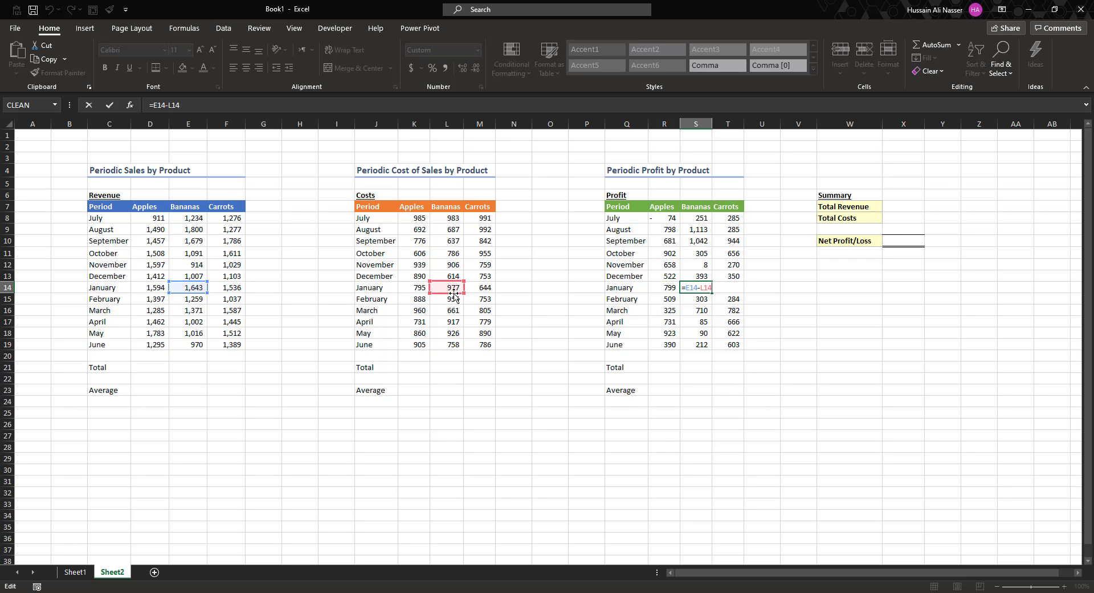
key("Return")
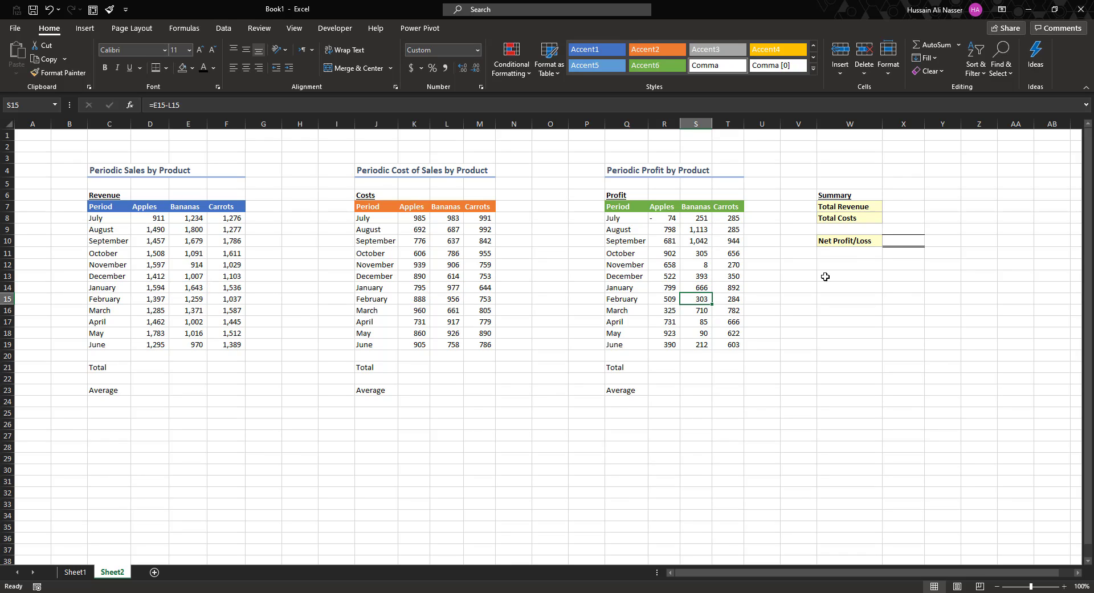
left_click(702, 289)
left_click(703, 309)
left_click(705, 337)
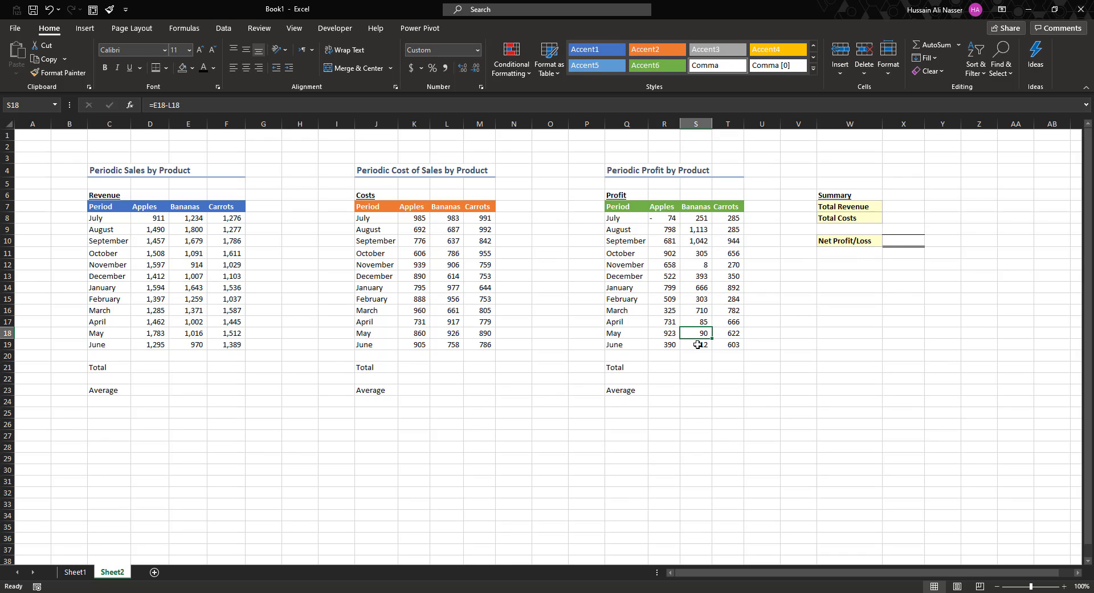
Total the Apples revenue in D21 with the formula =SUM(D8:D19).
left_click(143, 368)
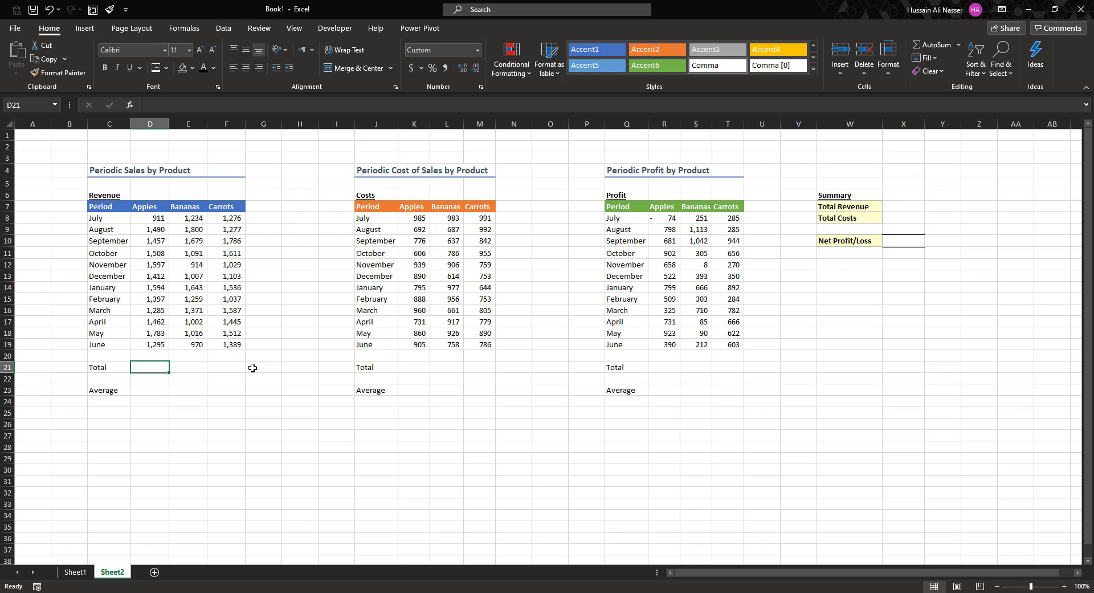
type("=")
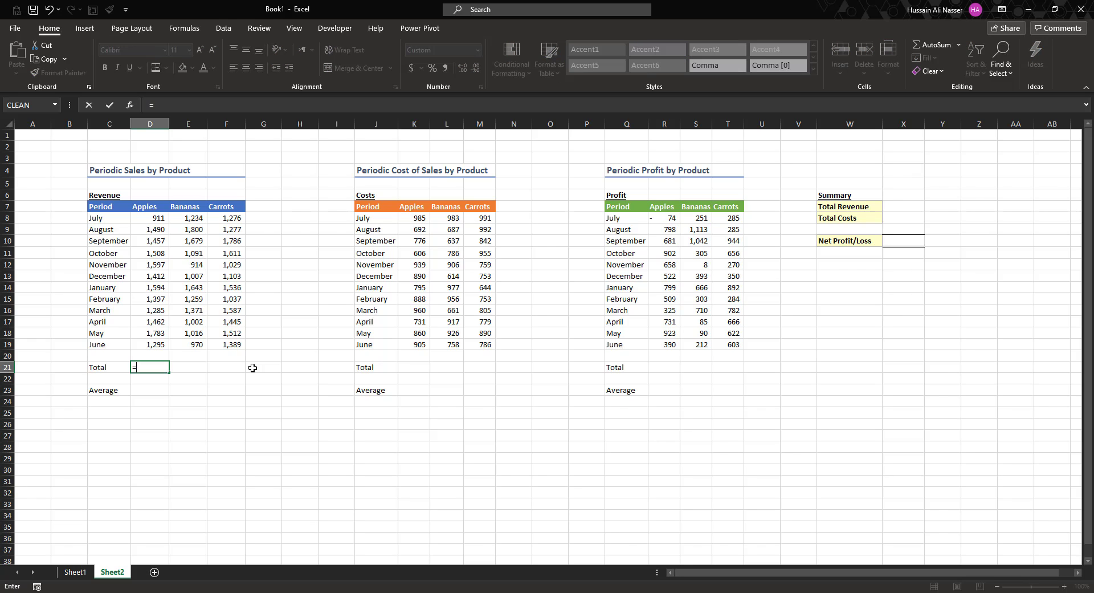
type("SUM(")
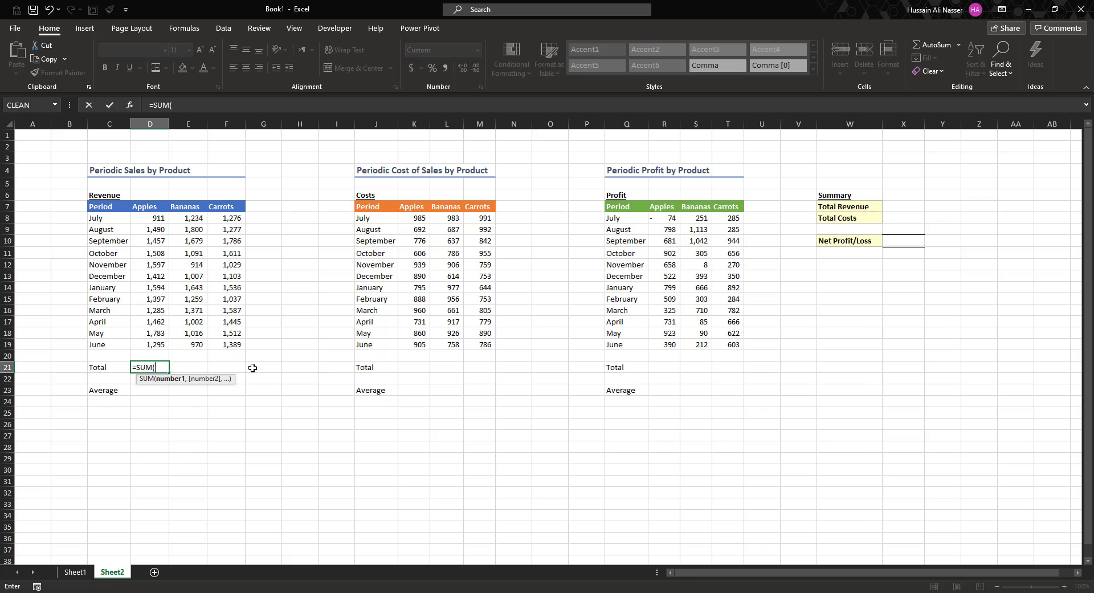
left_click_drag(159, 344, 145, 217)
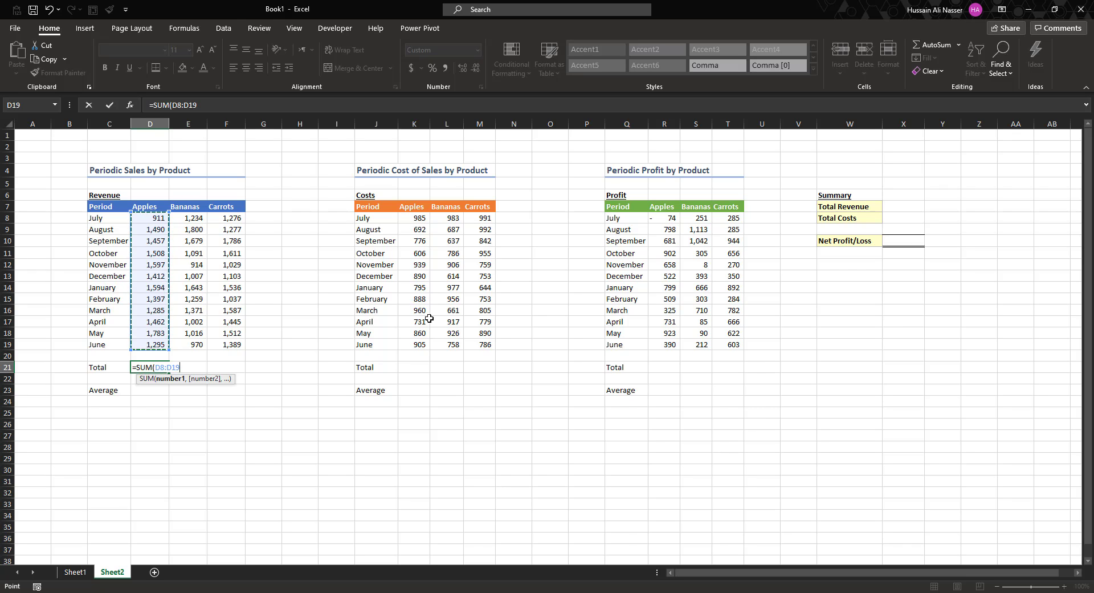
type(")")
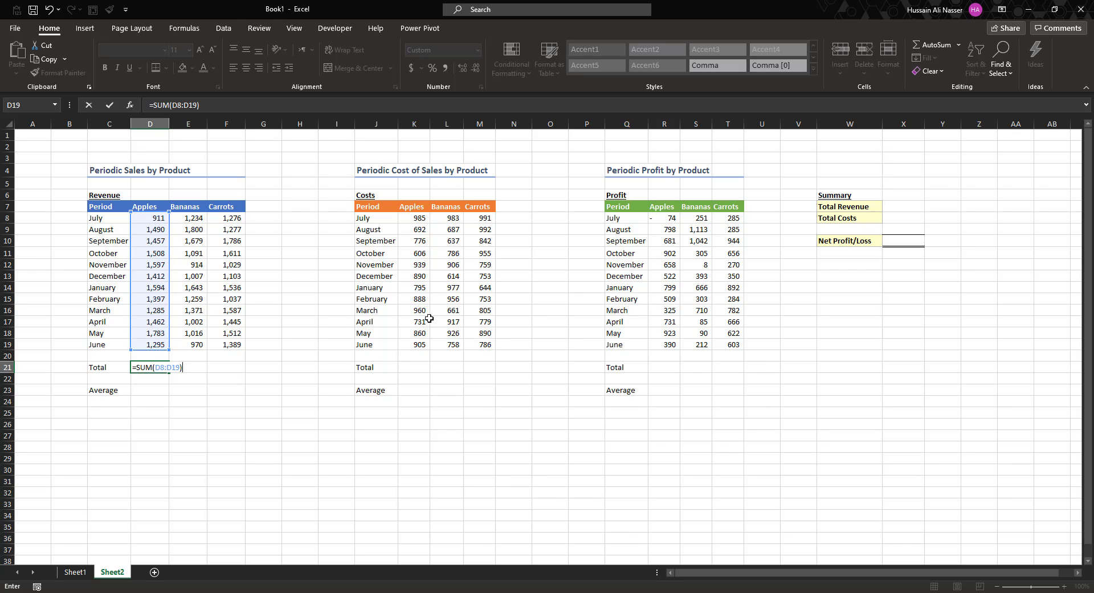
key("ctrl+Return")
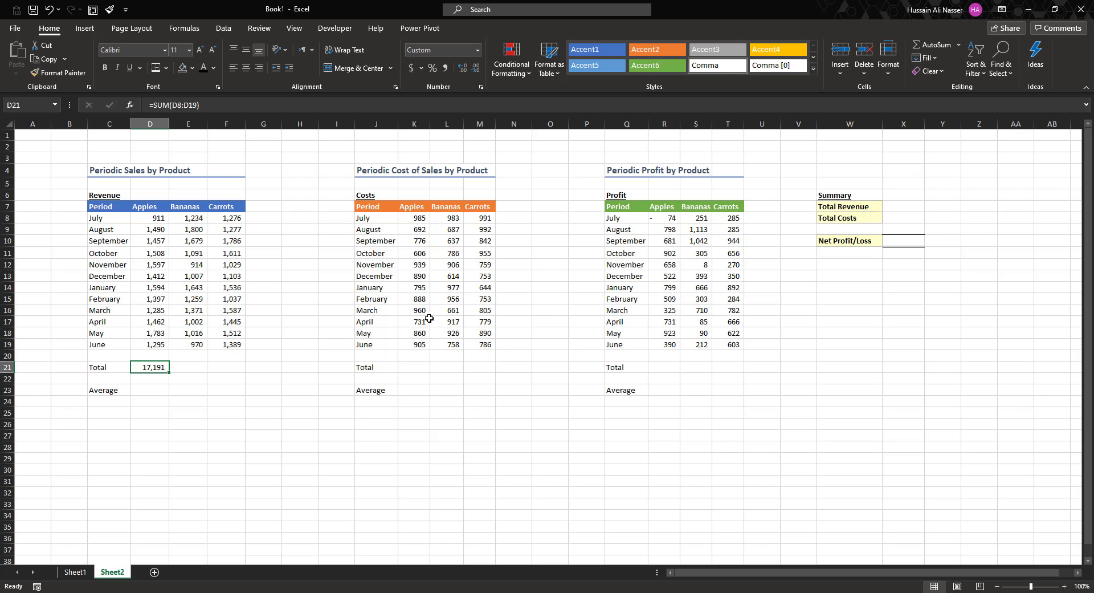
Total the Bananas revenue in E21 with AutoSum, correcting the summed range to E8:E19.
key("Right")
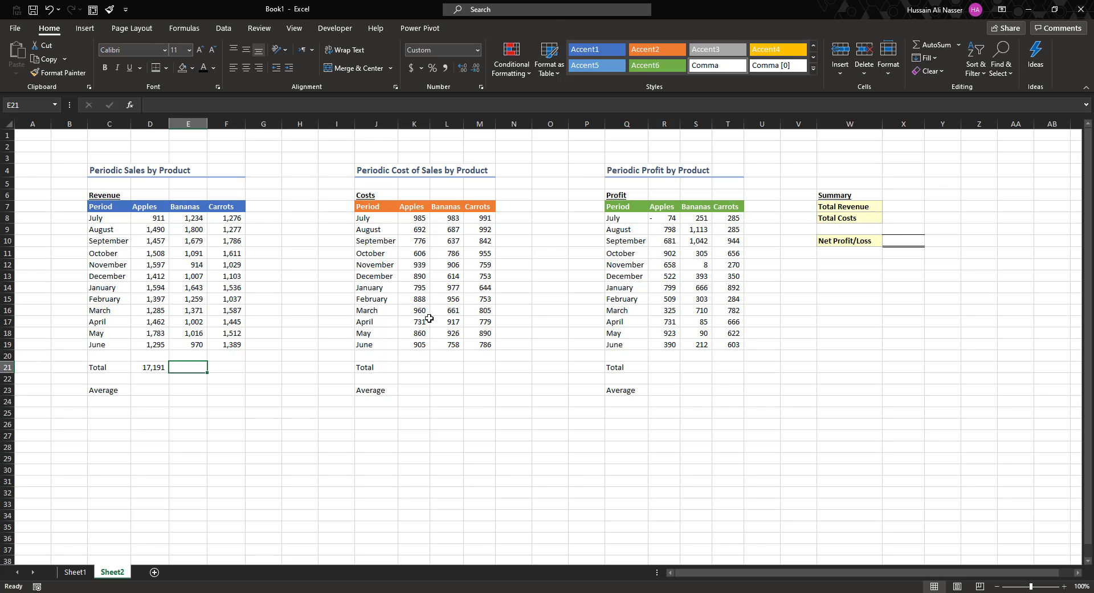
key("alt")
key("alt+equal")
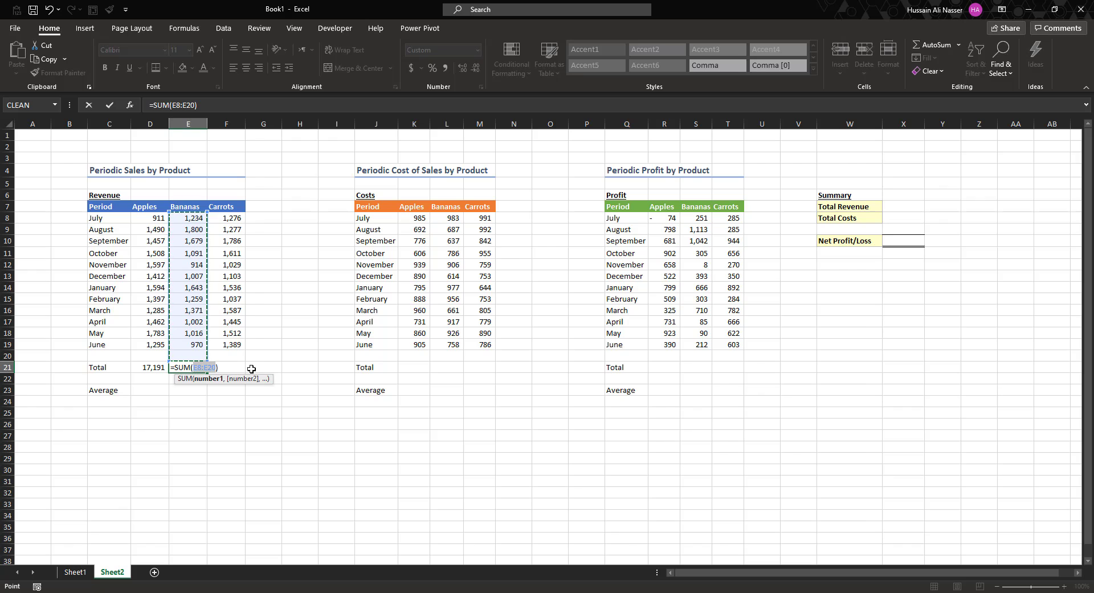
left_click(195, 105)
left_click(242, 105)
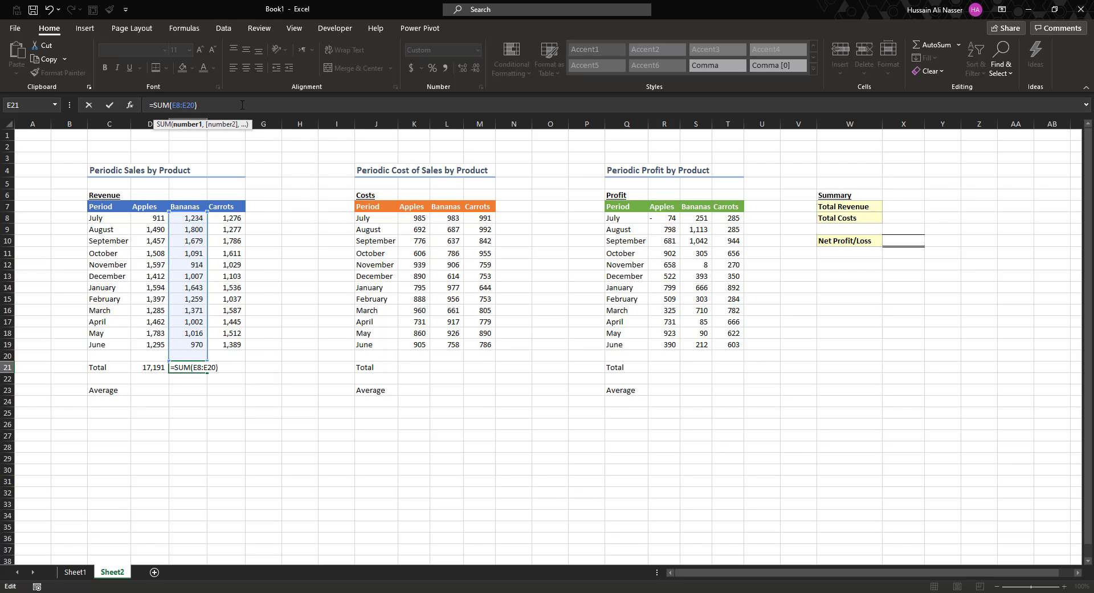
key("BackSpace")
key("BackSpace")
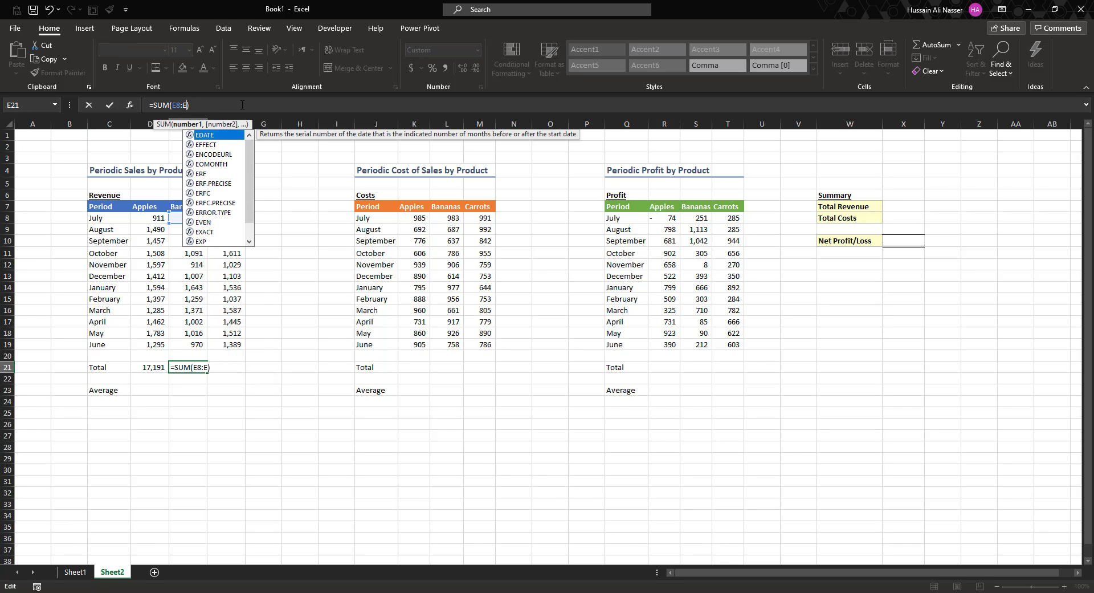
type("19")
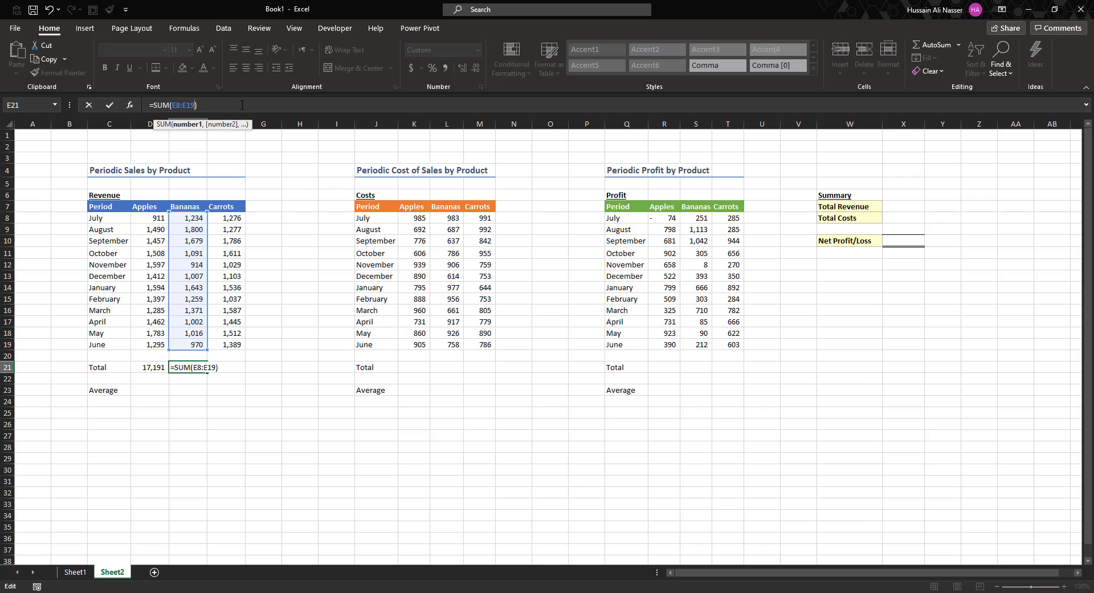
key("Return")
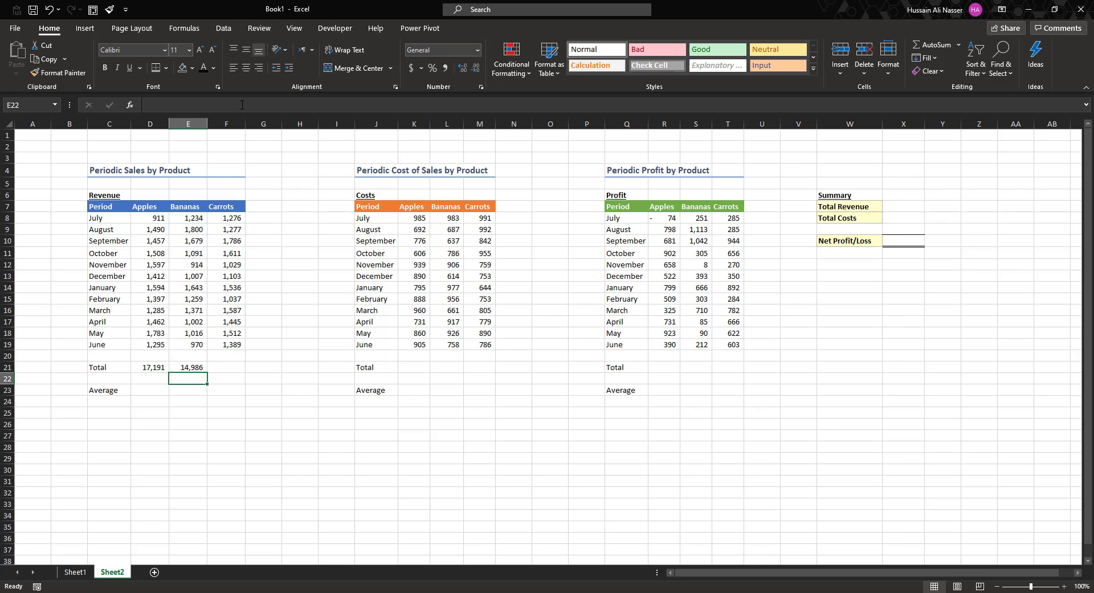
Copy the Bananas revenue total formula from E21 into the Carrots total cell F21.
key("Up")
key("ctrl+c")
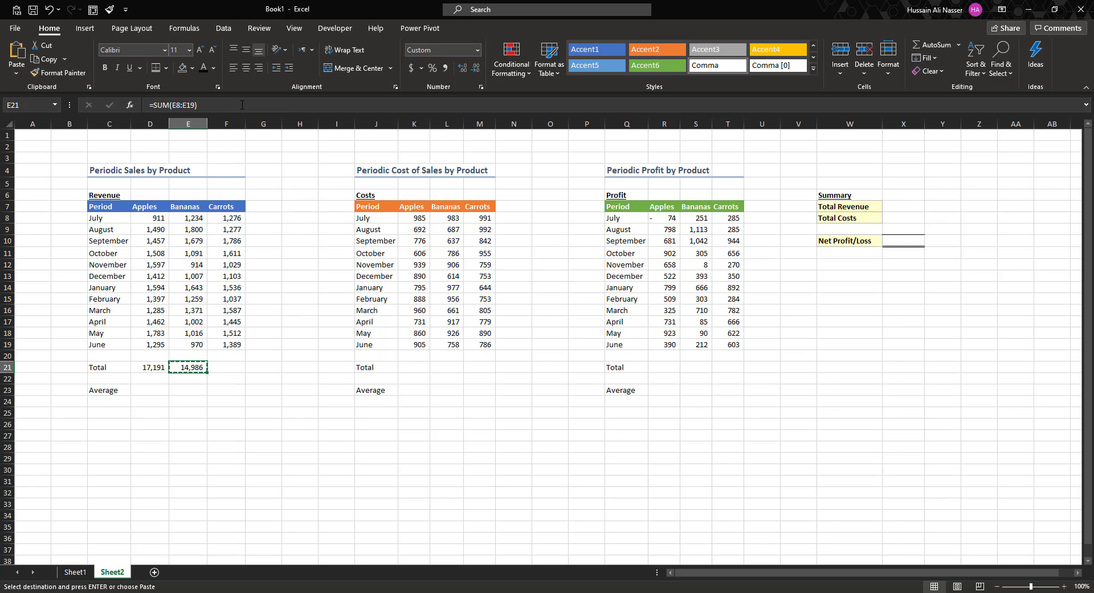
key("Right")
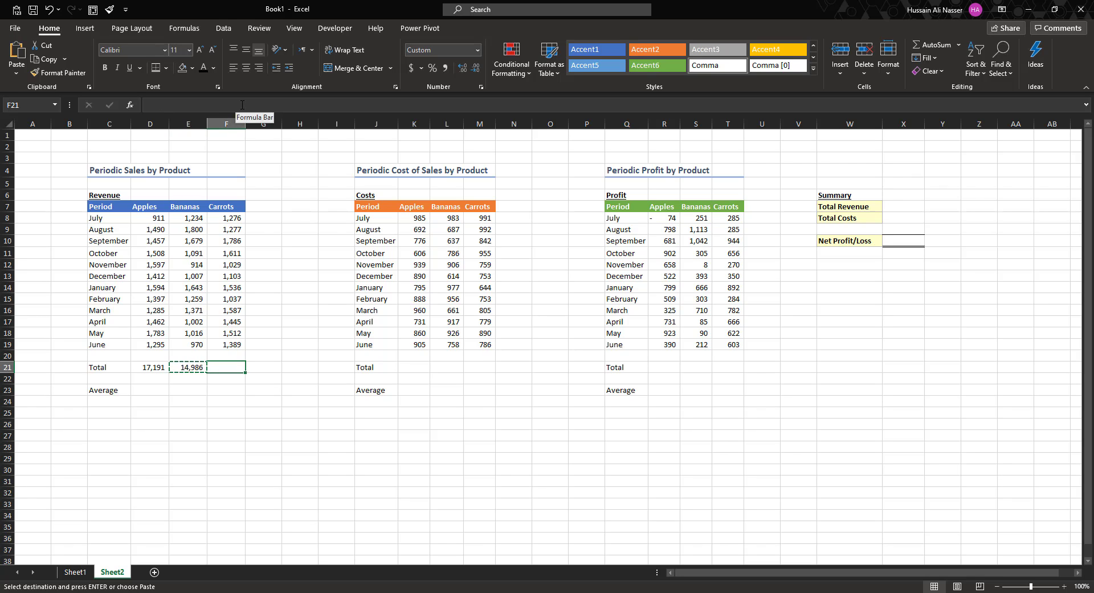
key("ctrl+v")
Paste the copied total formula into the Apples, Bananas and Carrots totals of the Costs table, K21:M21.
key("Right")
key("Right")
key("Right")
key("Right")
key("Right")
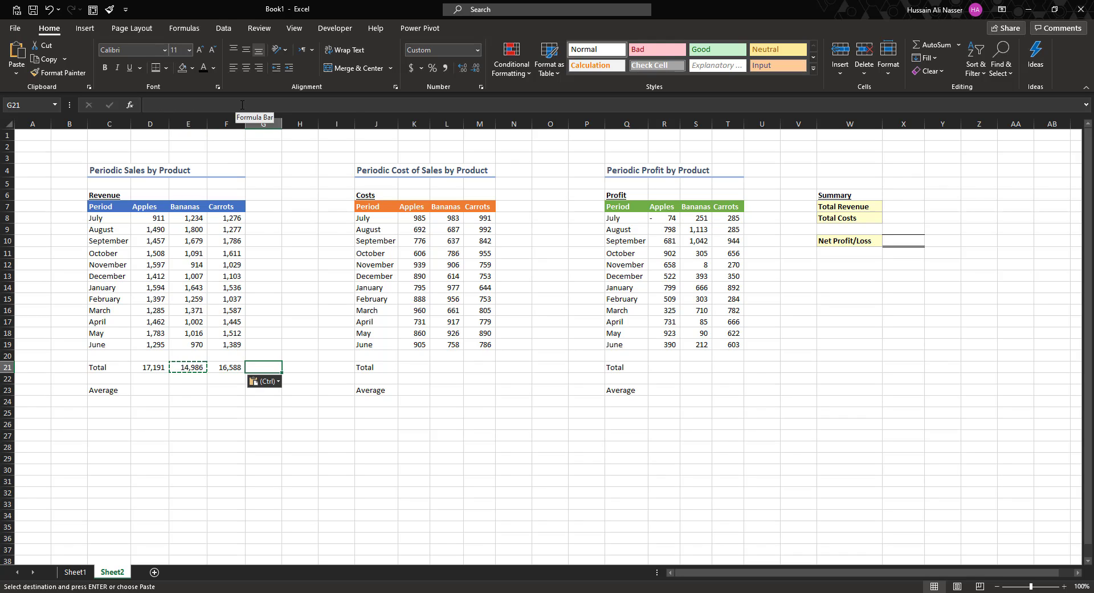
key("shift+Right")
key("shift+Right")
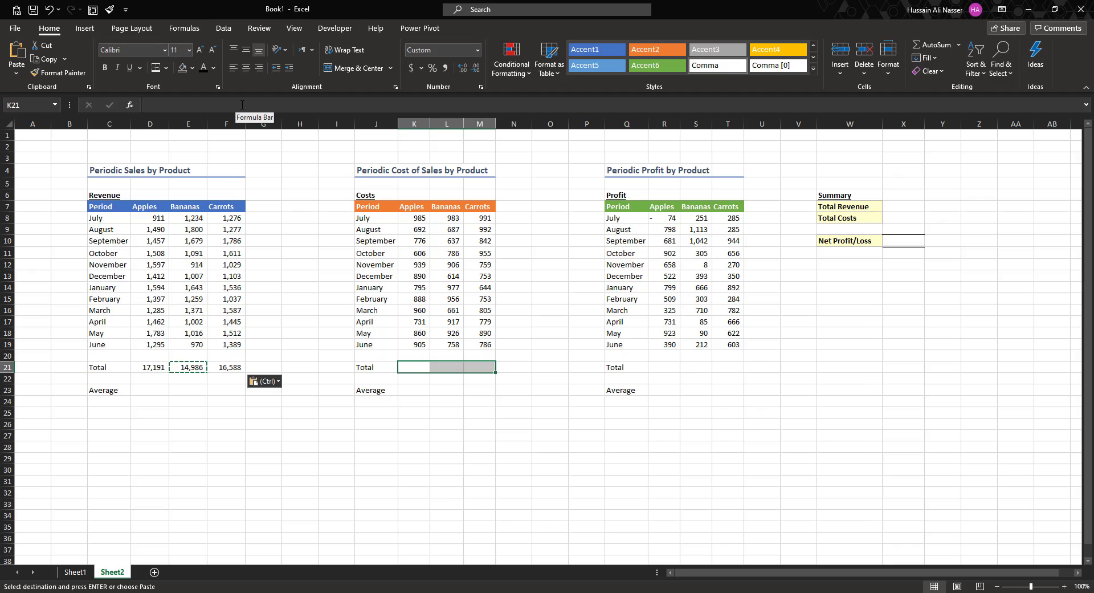
key("ctrl+v")
Paste the same total formula into the Apples, Bananas and Carrots totals of the Profit table, R21:T21.
key("Right")
key("Right")
key("Right")
key("Right")
key("Right")
key("Right")
key("Right")
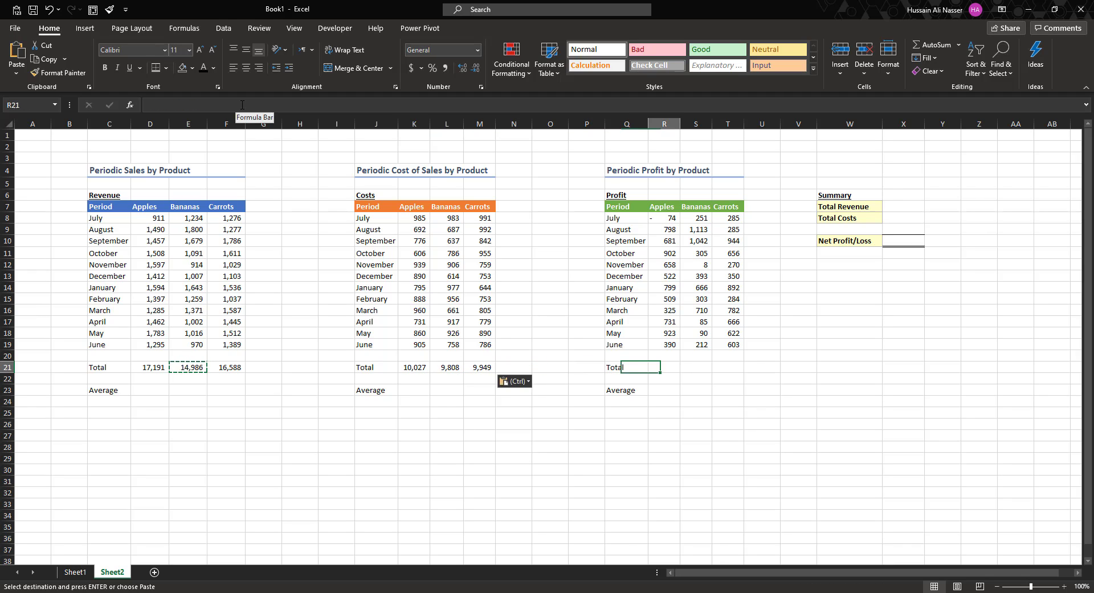
key("shift+Right")
key("shift+Right")
key("ctrl+v")
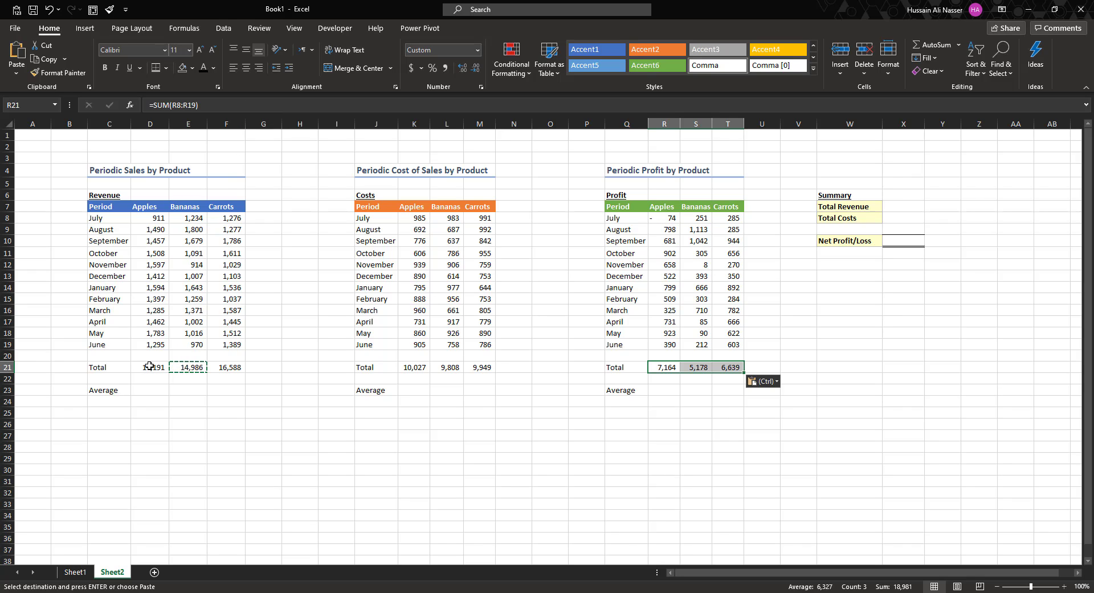
left_click_drag(149, 366, 228, 367)
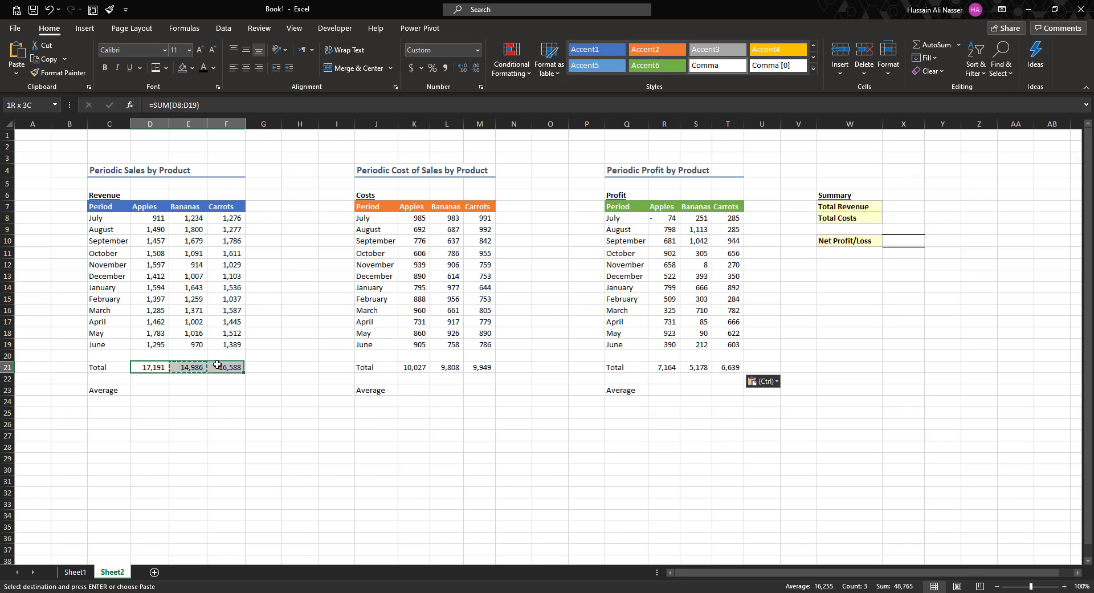
left_click_drag(413, 367, 481, 366)
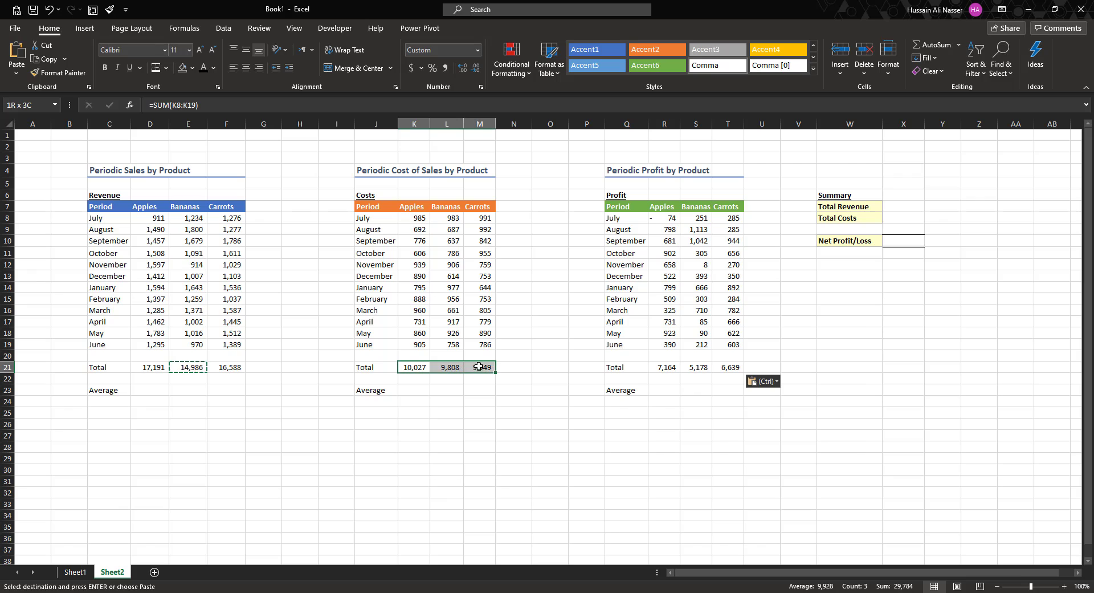
left_click_drag(665, 366, 737, 369)
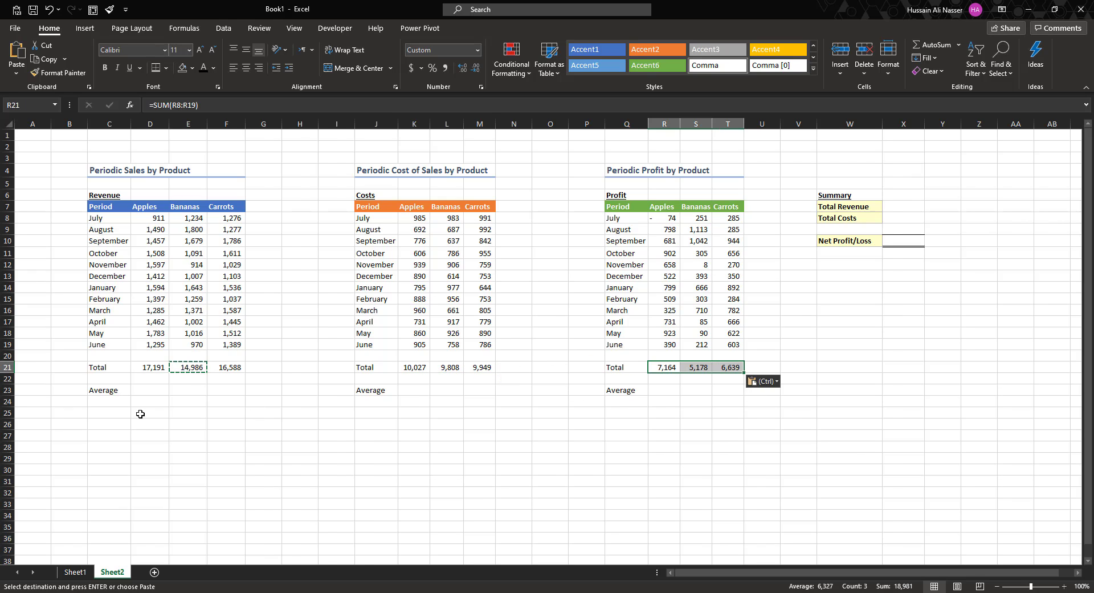
Average the Apples revenue in D23 with the formula =AVERAGE(D8:D19).
left_click(147, 390)
key("Escape")
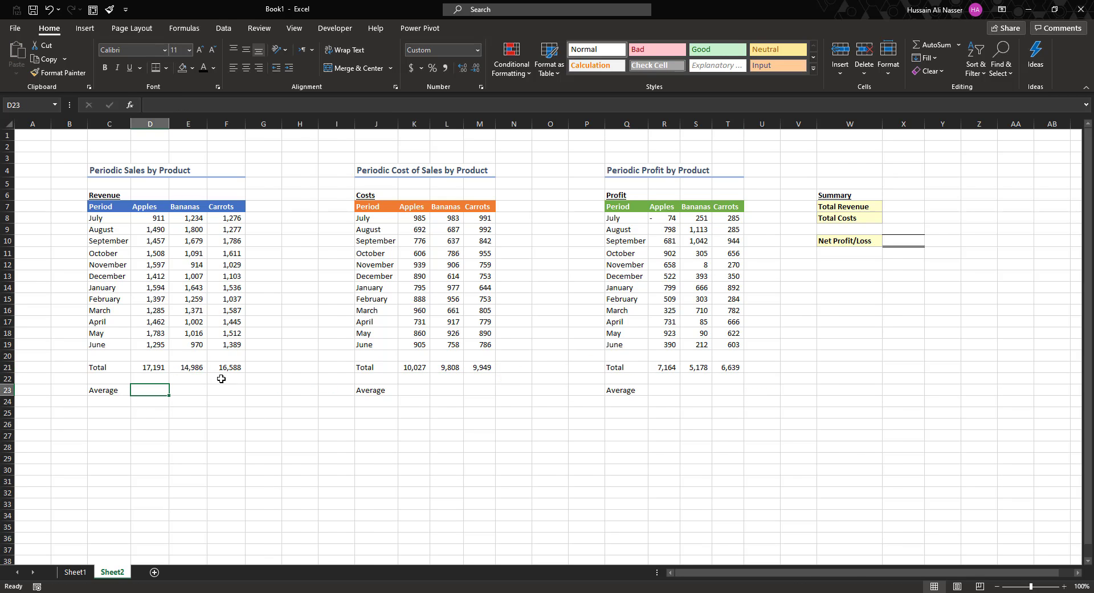
type("=")
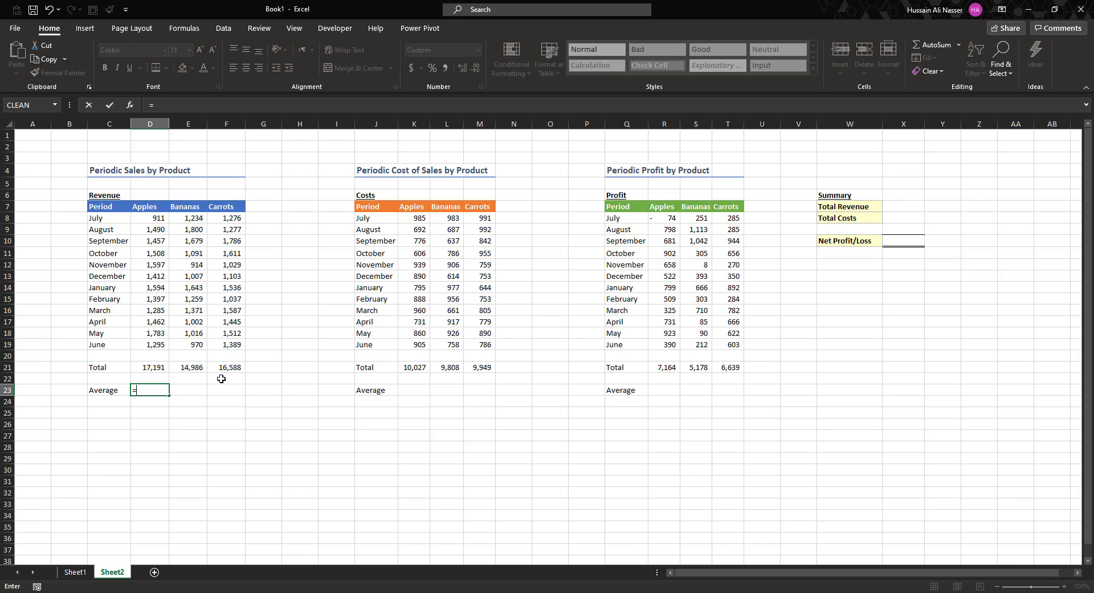
type("AVERAG")
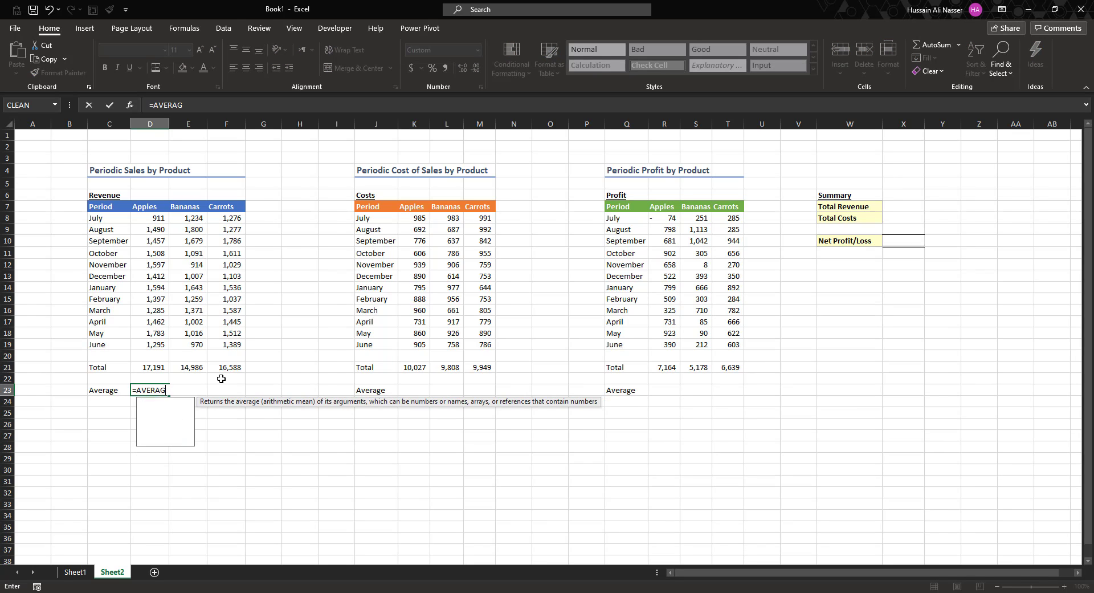
type("E(")
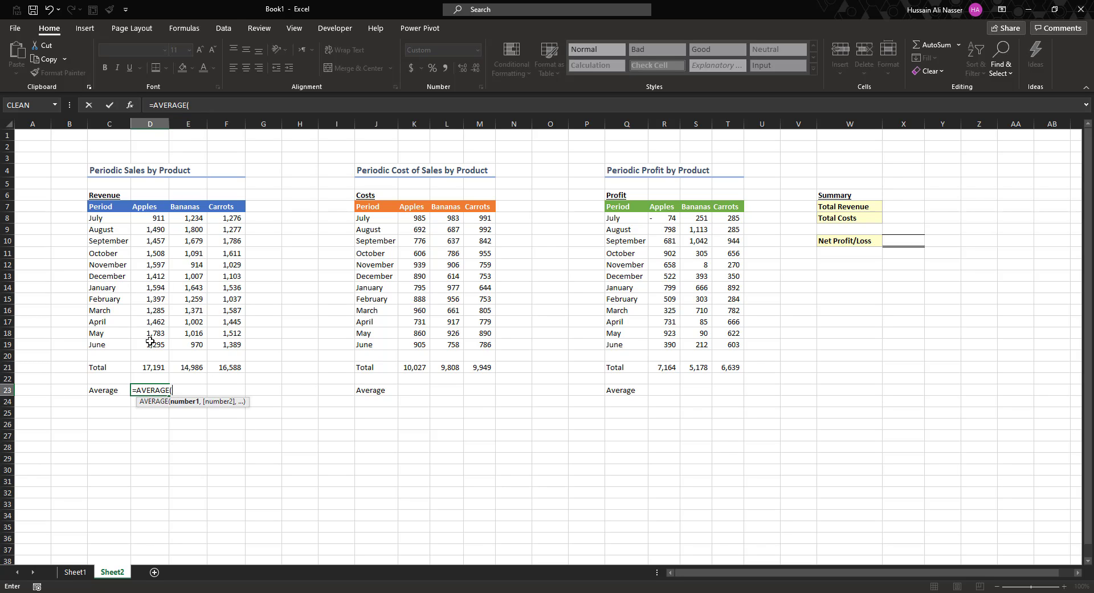
left_click_drag(151, 342, 155, 217)
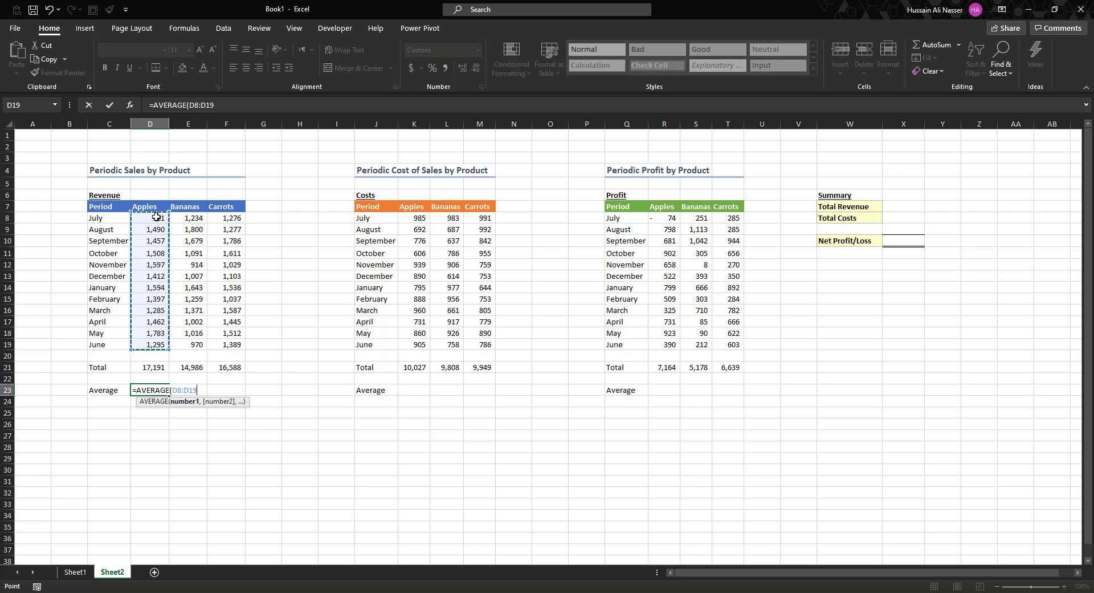
type(")")
key("ctrl+Return")
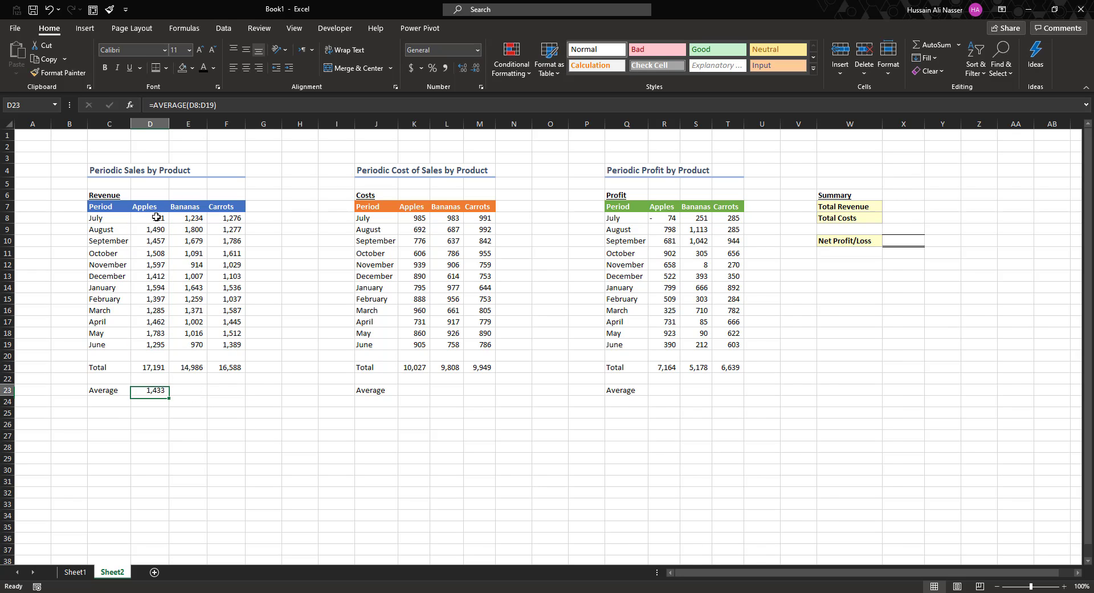
Copy the Apples revenue average formula from D23 into the Bananas and Carrots average cells E23:F23.
key("ctrl+c")
key("Right")
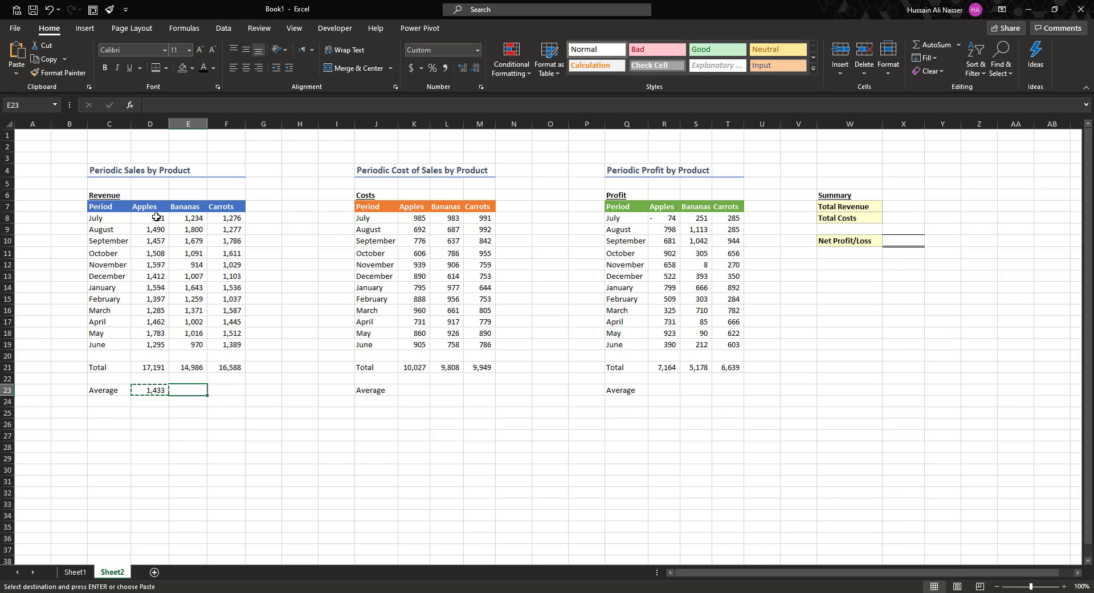
key("ctrl+v")
key("Right")
Paste the copied average formula into the Apples, Bananas and Carrots averages of the Costs table, K23:M23.
key("Right")
key("Right")
key("Right")
key("Right")
key("Right")
key("Right")
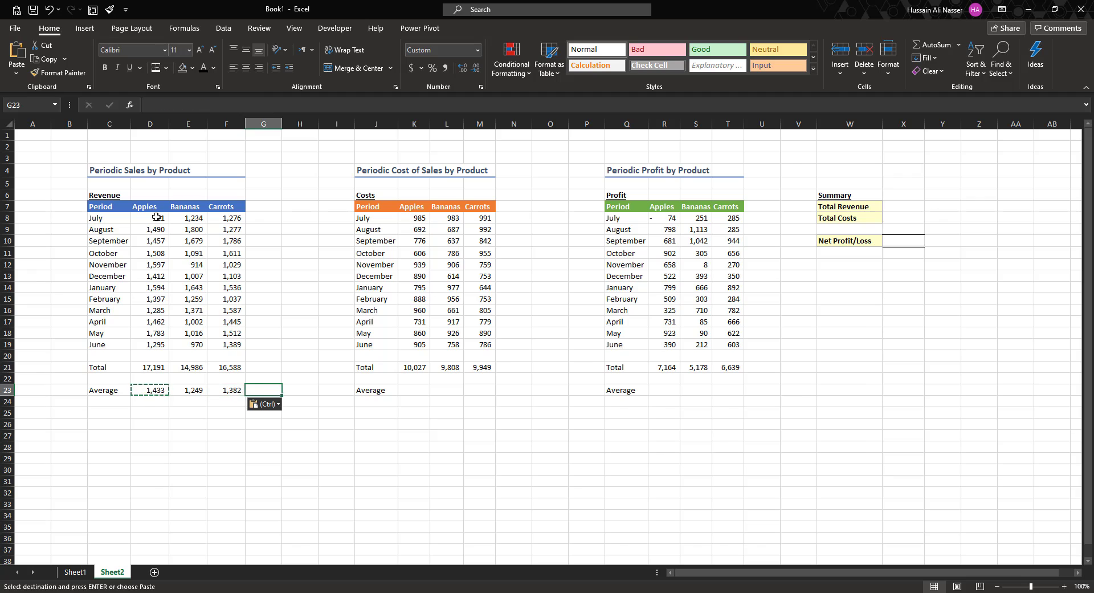
key("Left")
key("shift+Right")
key("shift+Right")
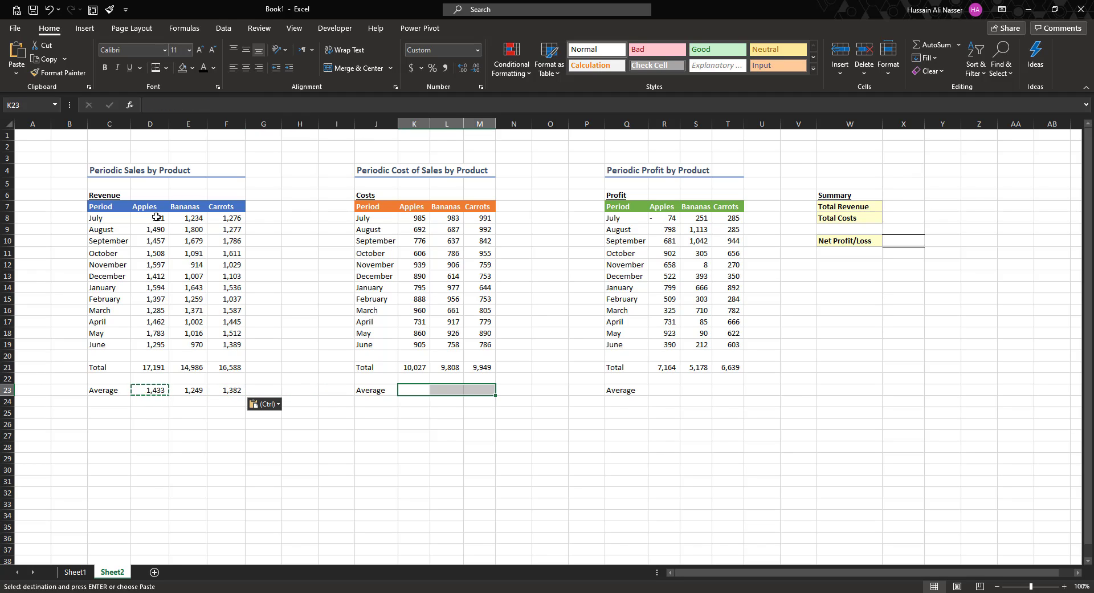
key("ctrl+v")
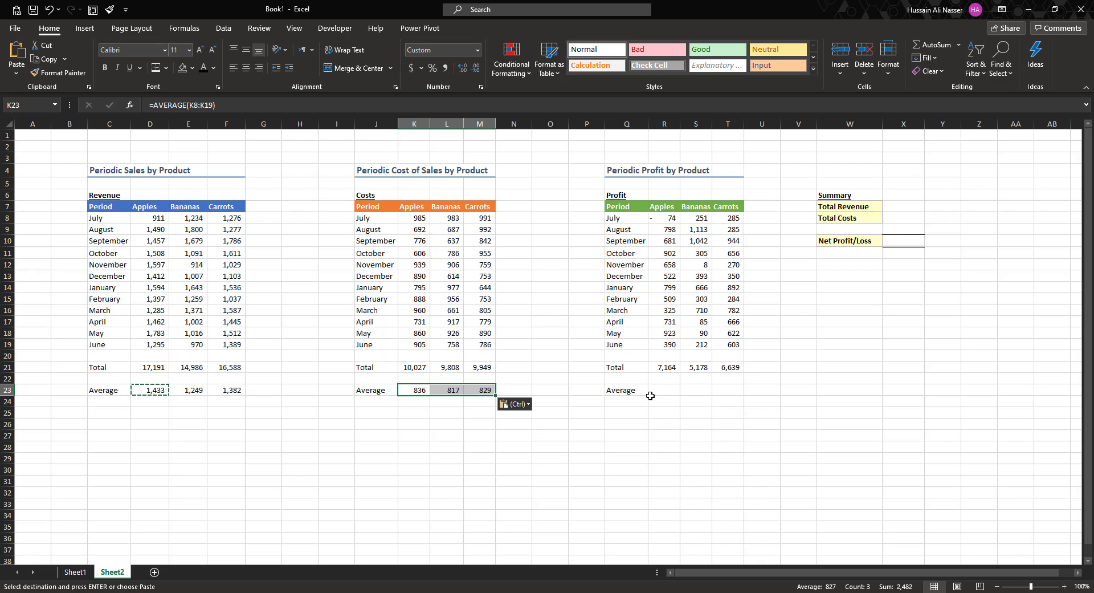
Paste the average formula into the Profit table's averages R23:T23 and end the copy mode.
left_click_drag(650, 394, 731, 390)
key("ctrl+v")
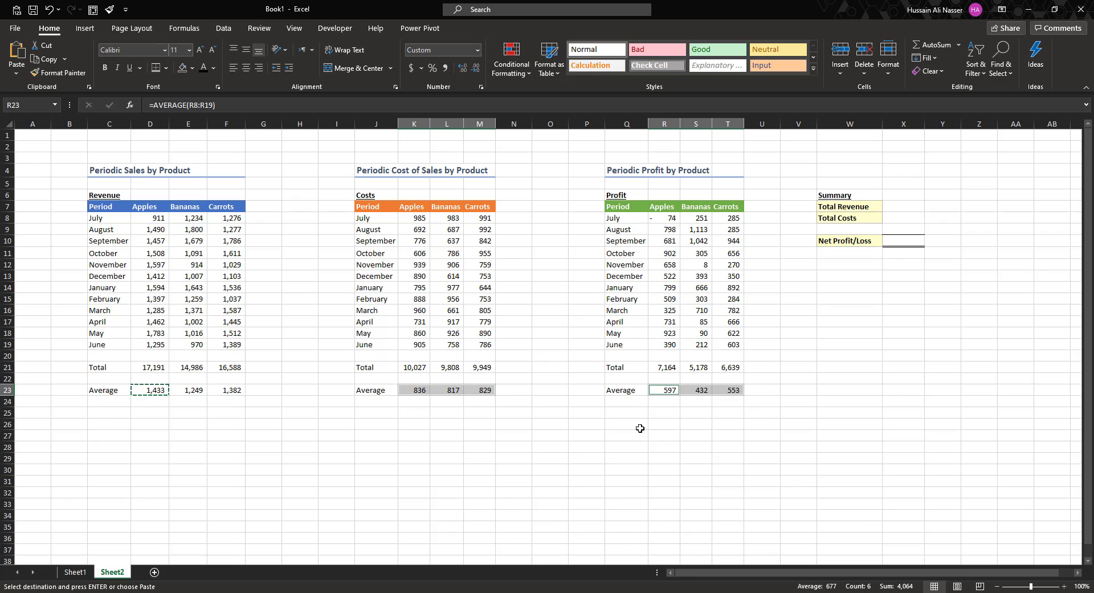
left_click(366, 414)
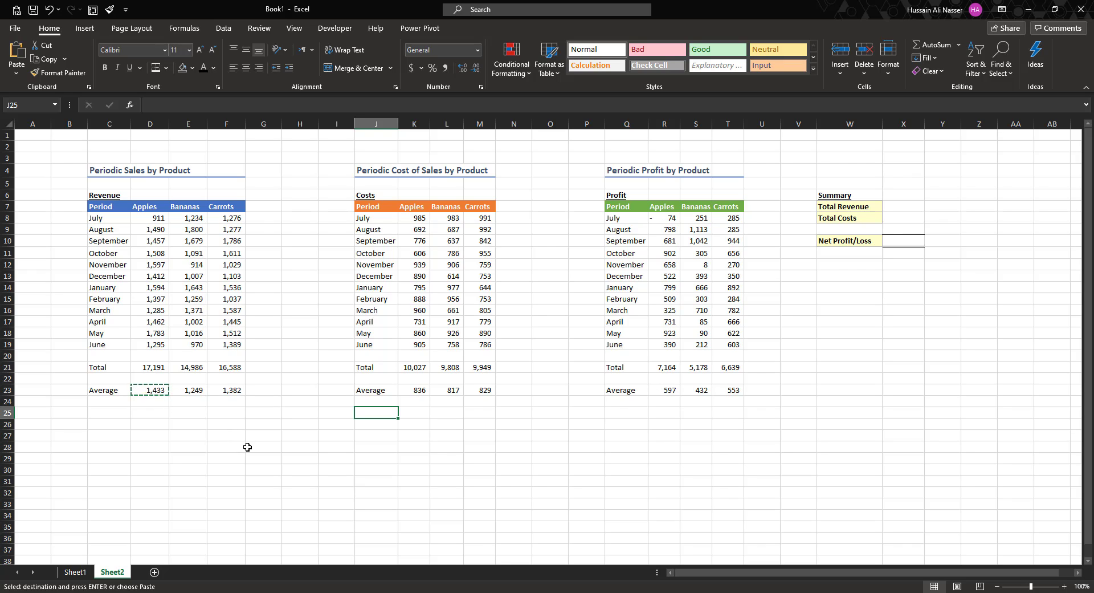
key("Escape")
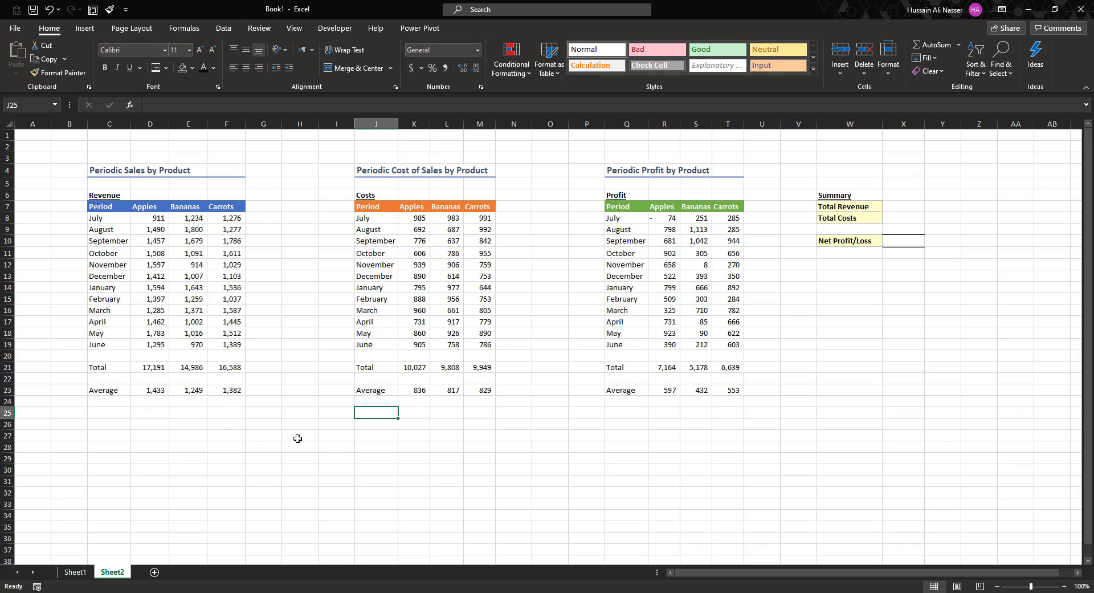
left_click_drag(147, 366, 231, 367)
left_click_drag(415, 367, 492, 367)
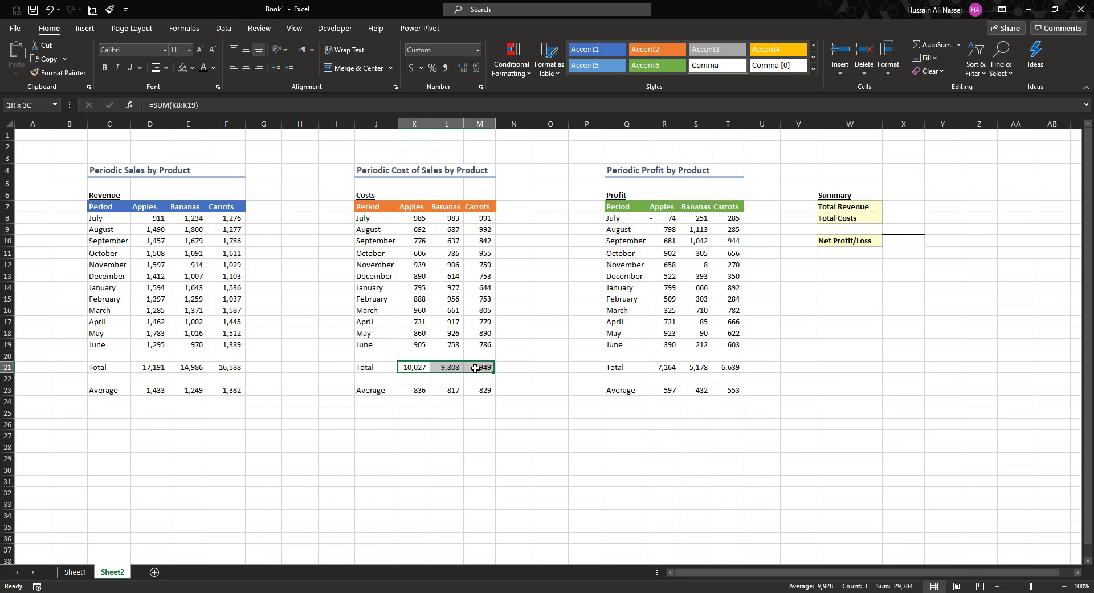
left_click_drag(657, 369, 732, 368)
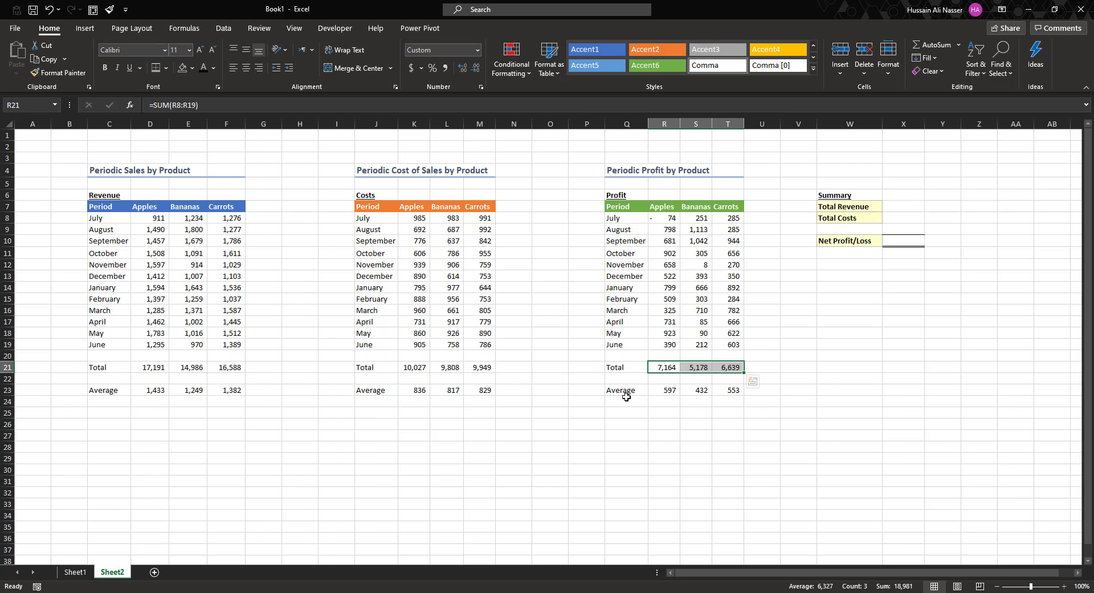
left_click_drag(899, 205, 902, 241)
left_click(890, 314)
Calculate the summary's Total Revenue in X7 with the formula =SUM(D21:F21).
left_click(904, 209)
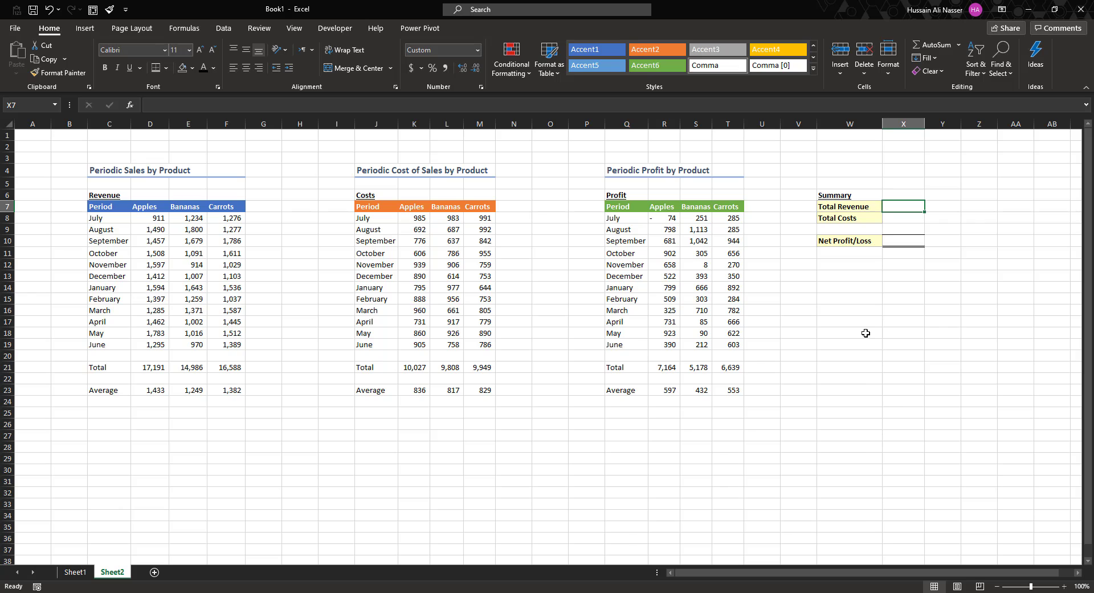
type("=SUM(")
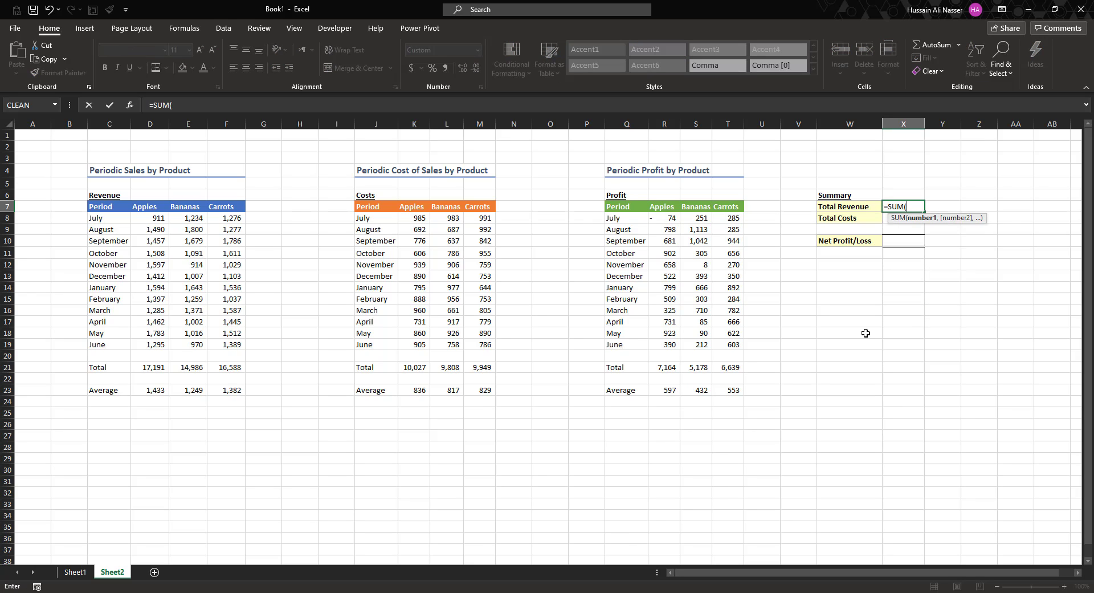
left_click_drag(153, 371, 228, 371)
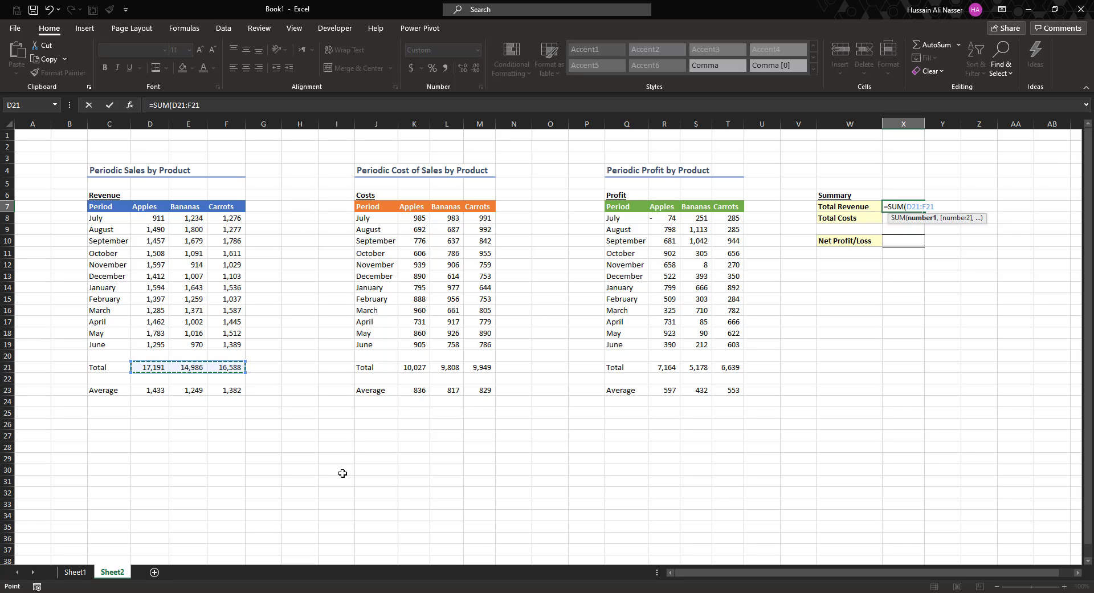
key("Return")
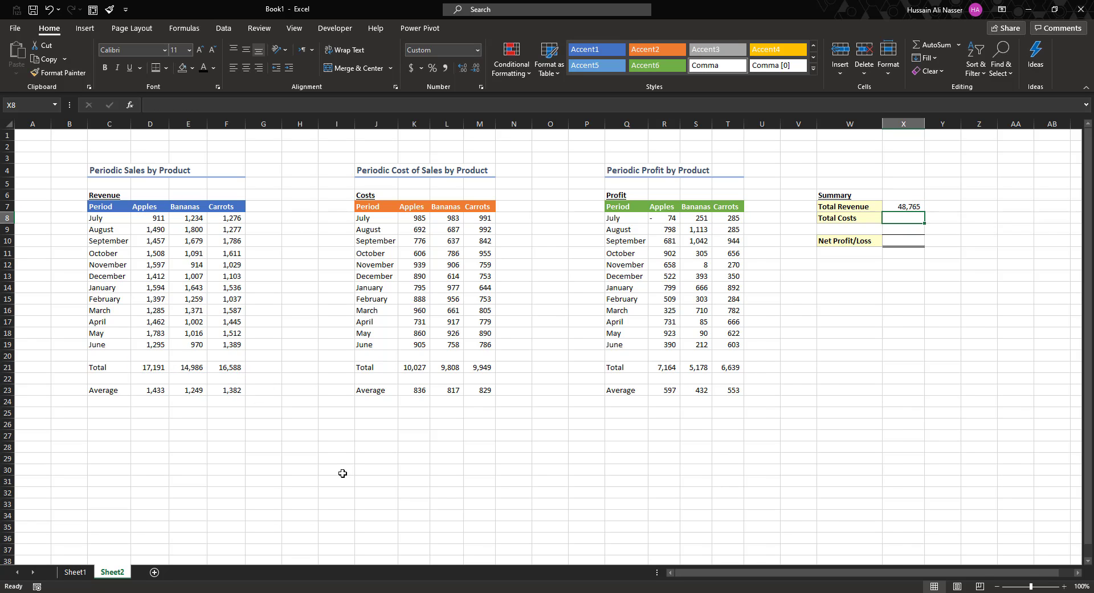
Calculate the summary's Total Costs in X8 with the formula =SUM(K21:M21).
type("=")
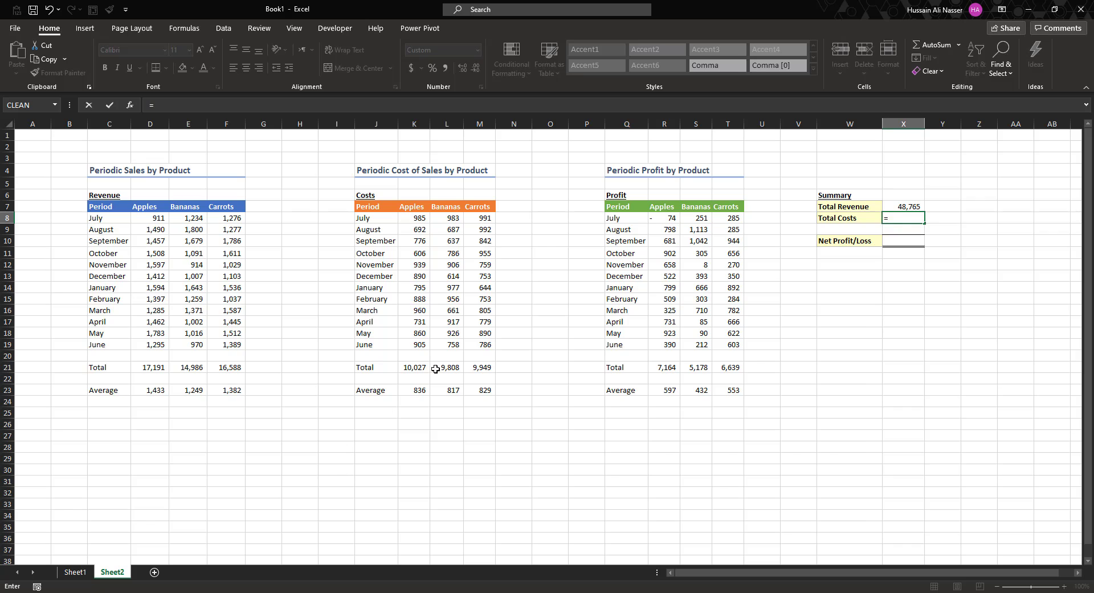
left_click_drag(413, 368, 481, 369)
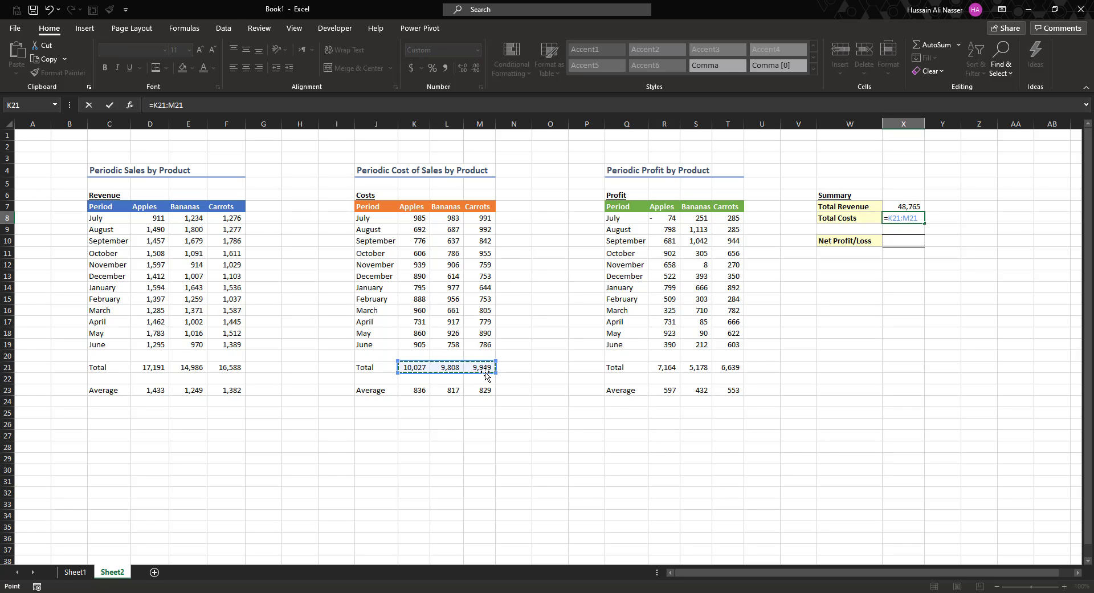
key("BackSpace")
key("BackSpace")
key("BackSpace")
key("BackSpace")
key("BackSpace")
key("BackSpace")
key("BackSpace")
type("SUM(")
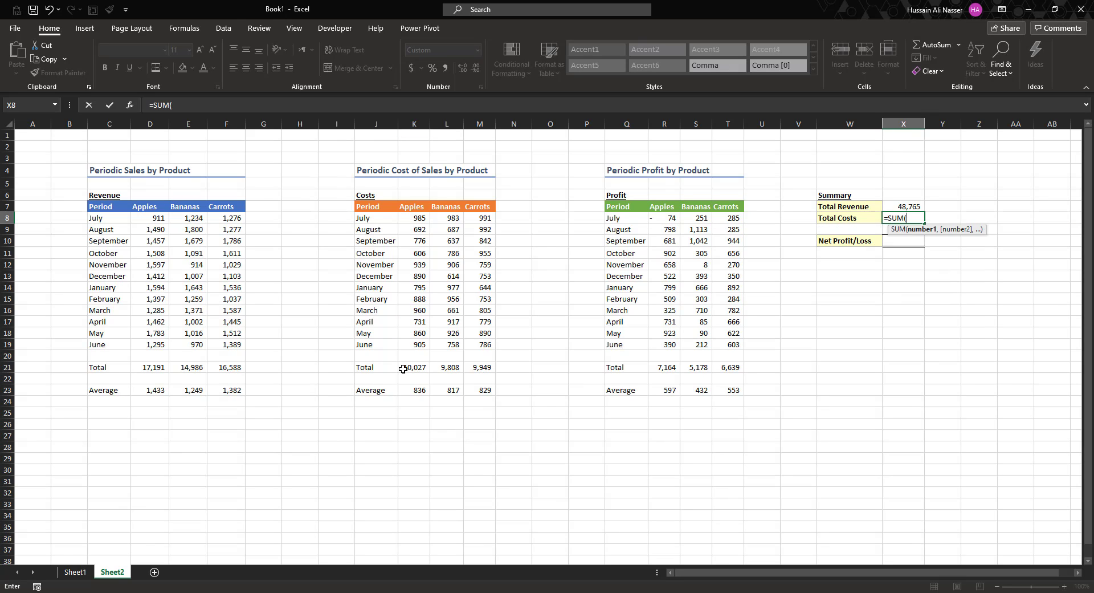
left_click_drag(404, 368, 478, 365)
key("Return")
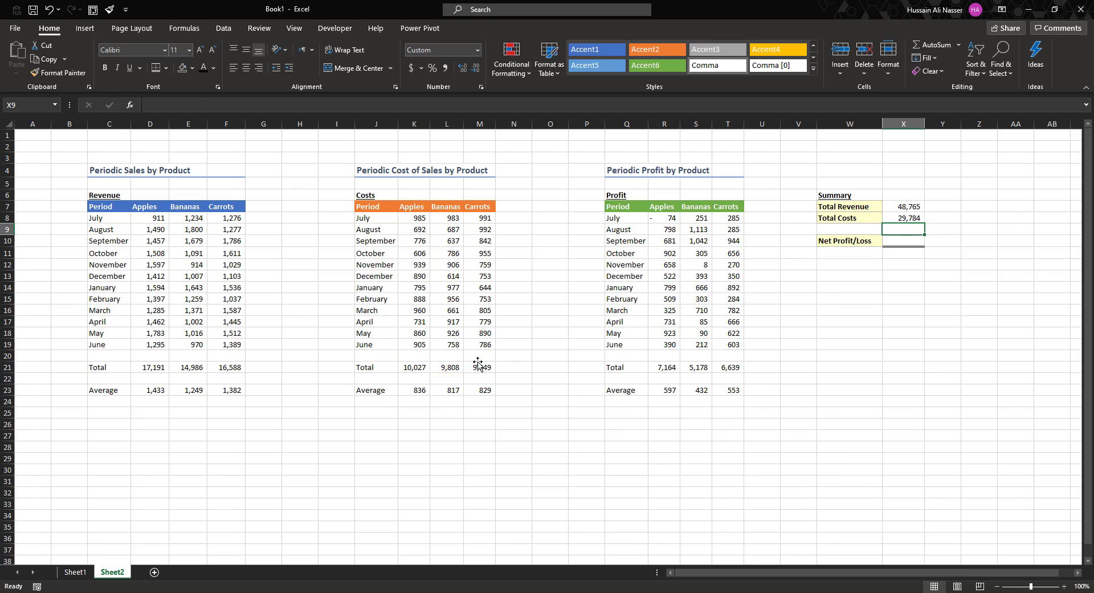
Calculate the summary's Net Profit/Loss in X10 with the formula =SUM(R21:T21).
key("Return")
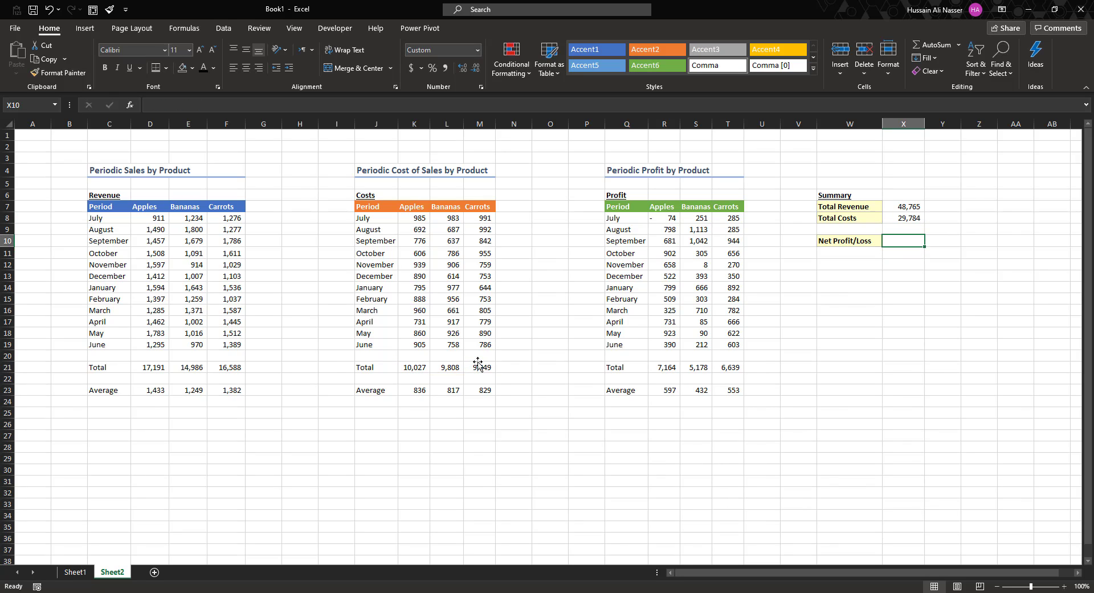
type("=")
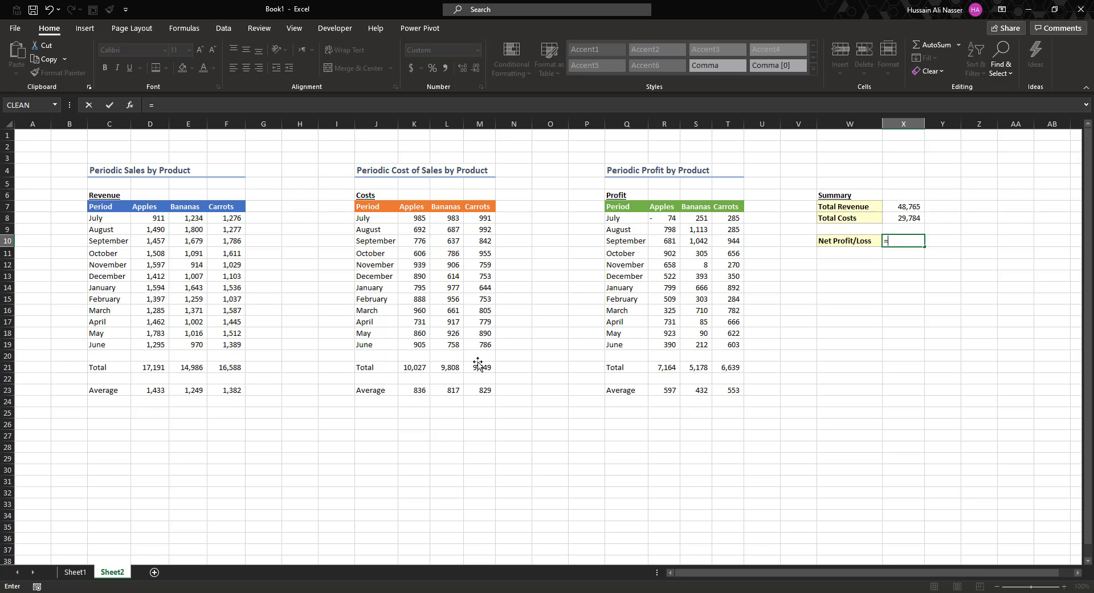
type("sum")
key("Tab")
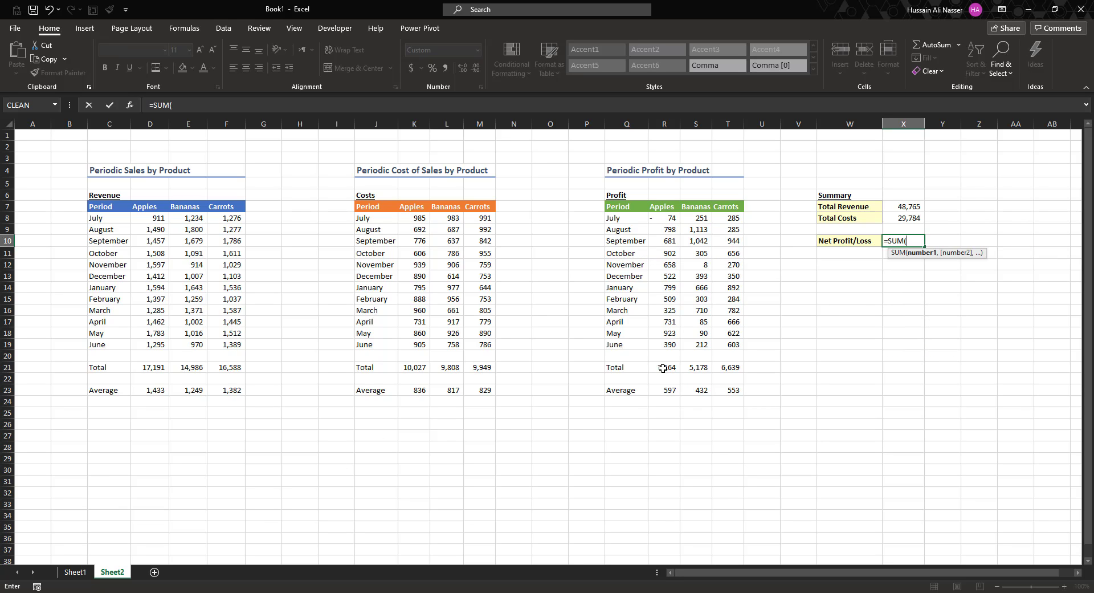
left_click_drag(663, 368, 756, 383)
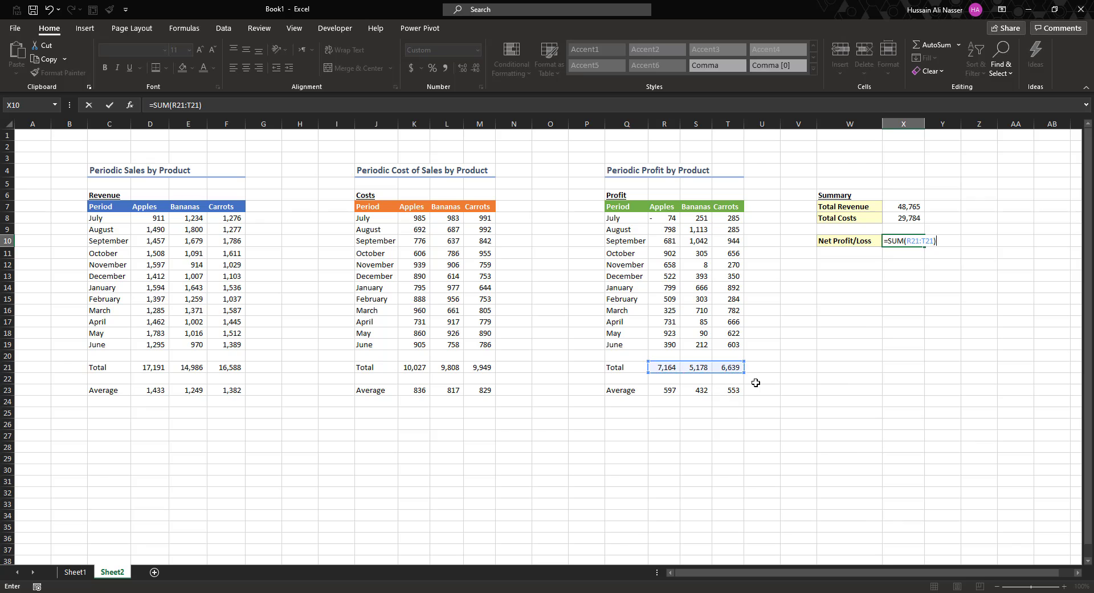
key("ctrl+Return")
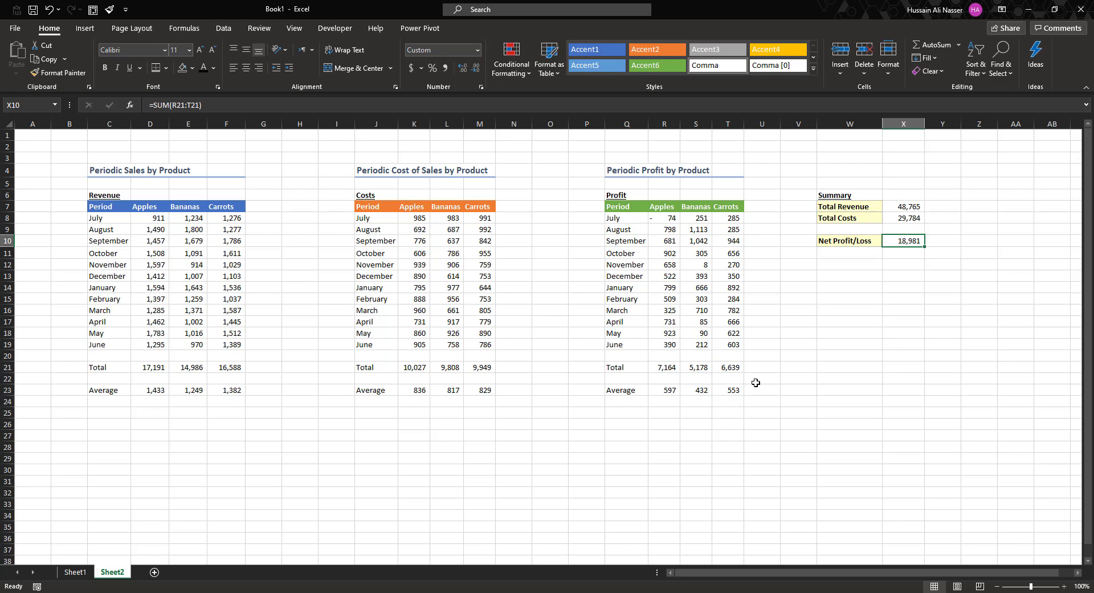
Replace the summary's Net Profit/Loss formula in X10 with =X7-X8.
type("=")
key("Up")
key("Up")
key("Up")
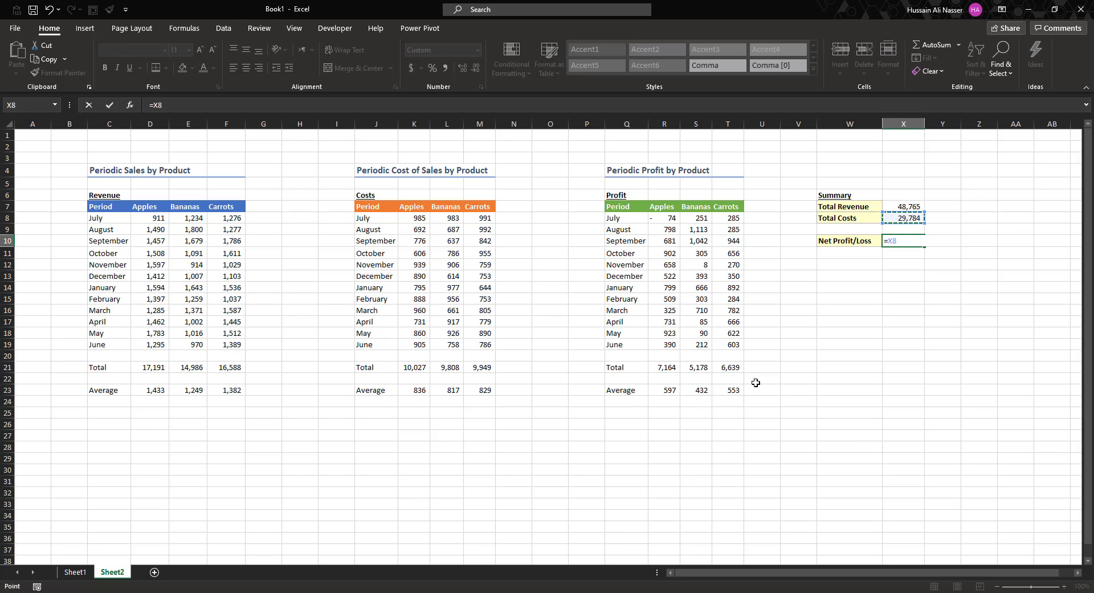
type("-")
key("Up")
key("Up")
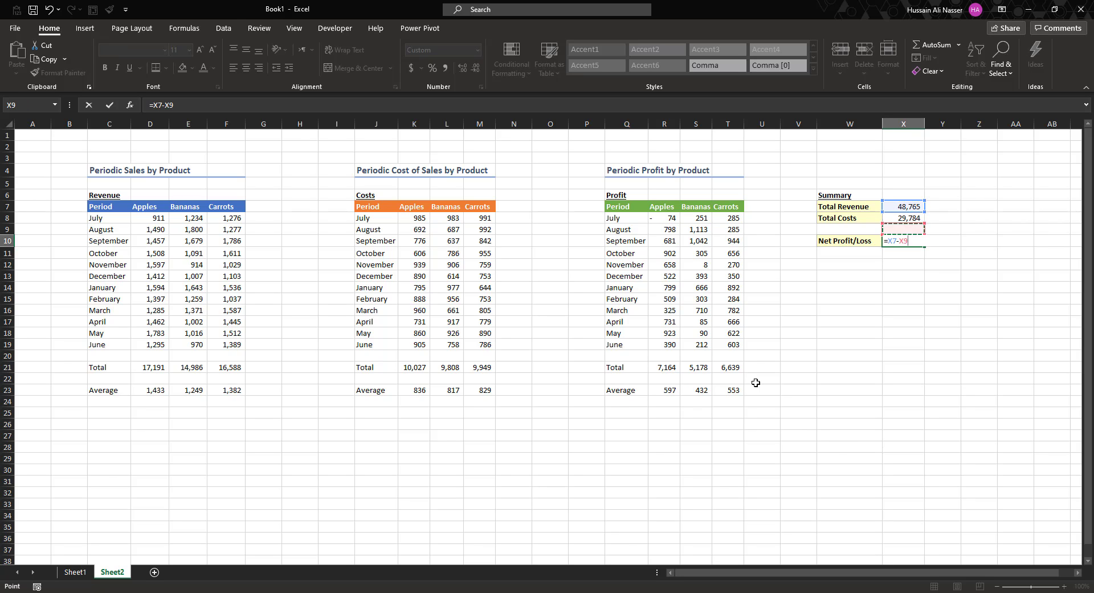
key("ctrl+Return")
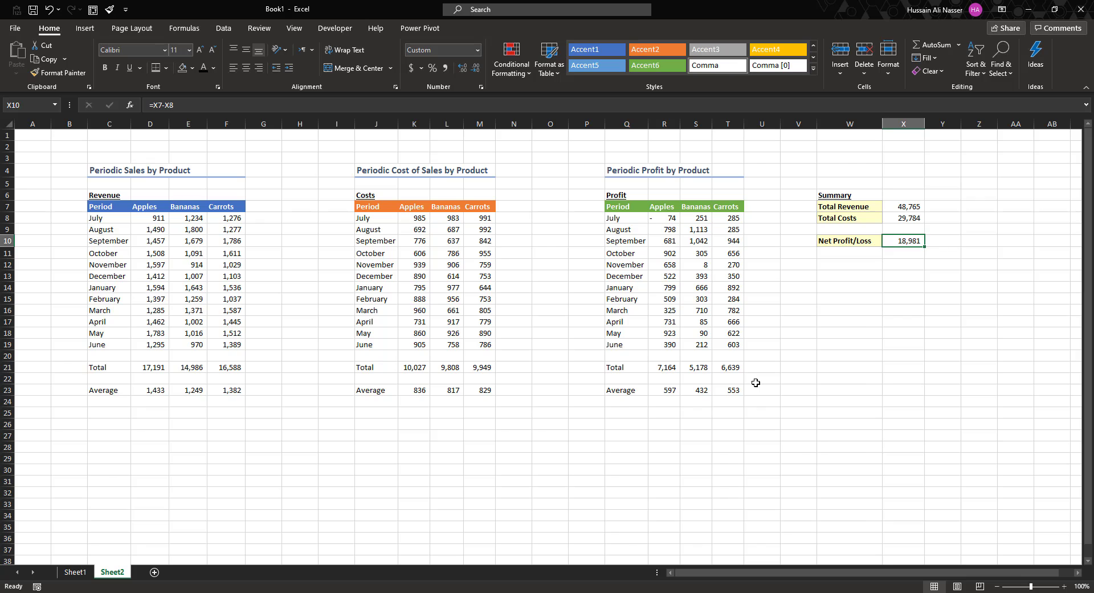
key("Down")
key("Down")
left_click_drag(134, 390, 709, 390)
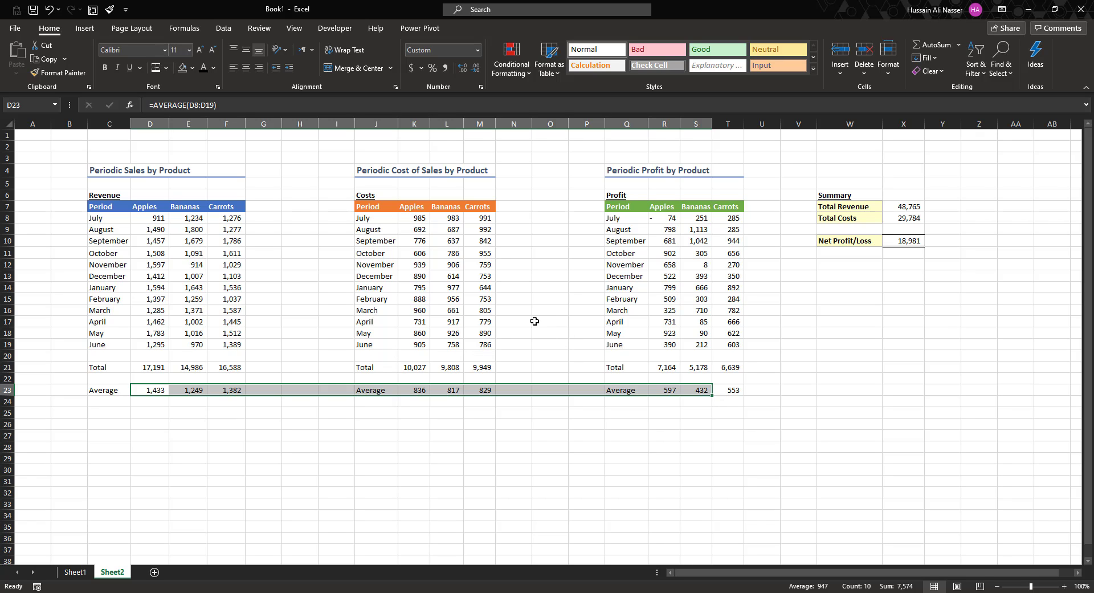
left_click_drag(263, 123, 334, 121)
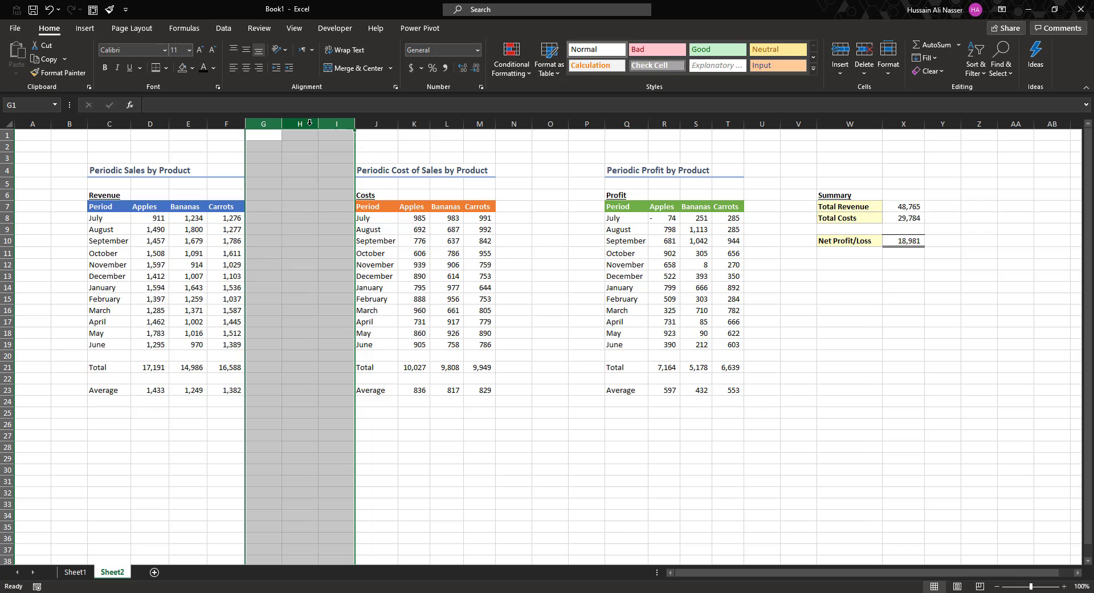
left_click(300, 218)
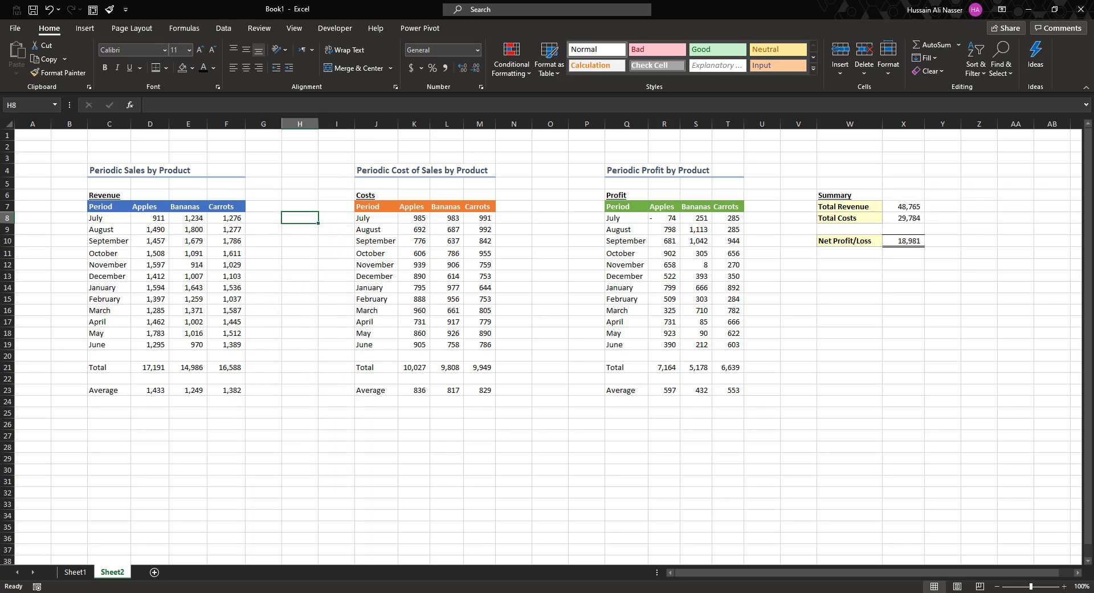
left_click(365, 270)
Merge and center the Revenue heading across C6:F6 above its table.
left_click_drag(108, 195, 222, 196)
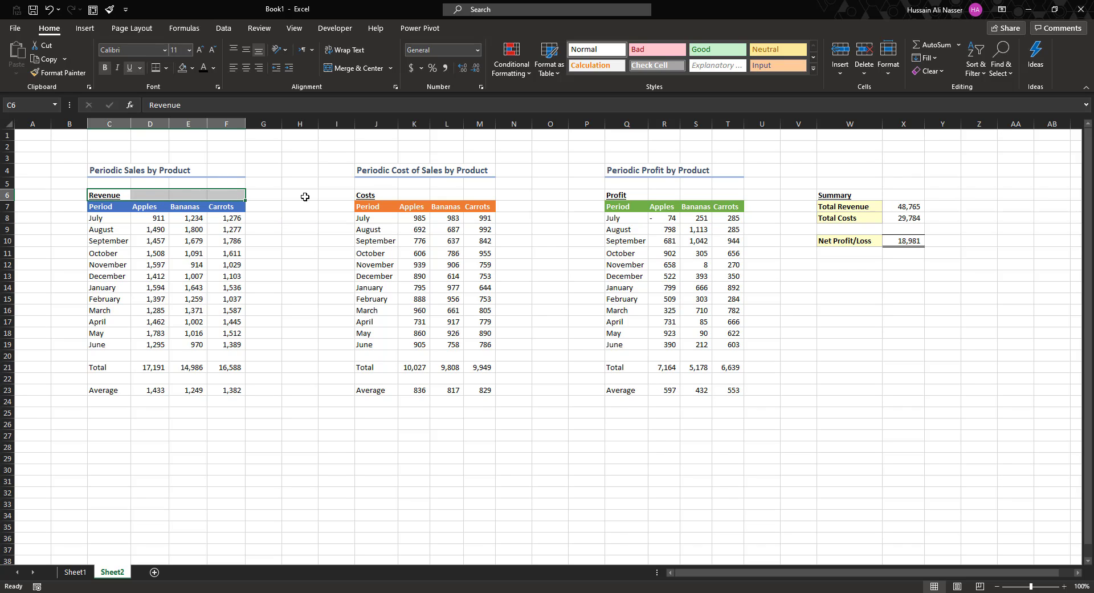
left_click_drag(114, 193, 222, 192)
left_click(363, 70)
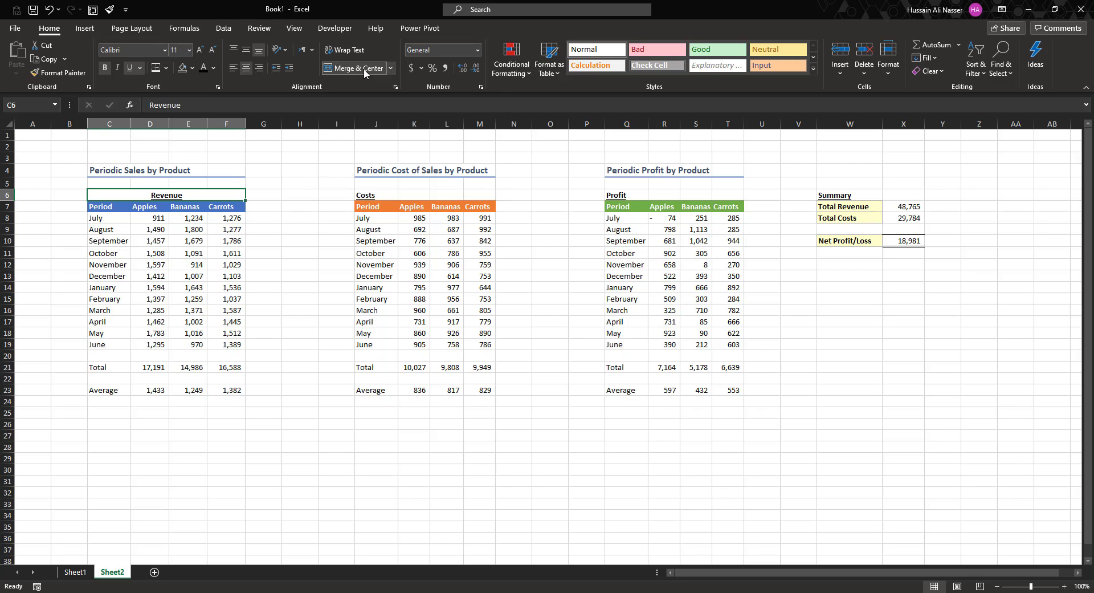
left_click(294, 343)
Merge and center the Costs heading across J6:M6 and the Profit heading across Q6:T6.
left_click_drag(376, 195, 478, 193)
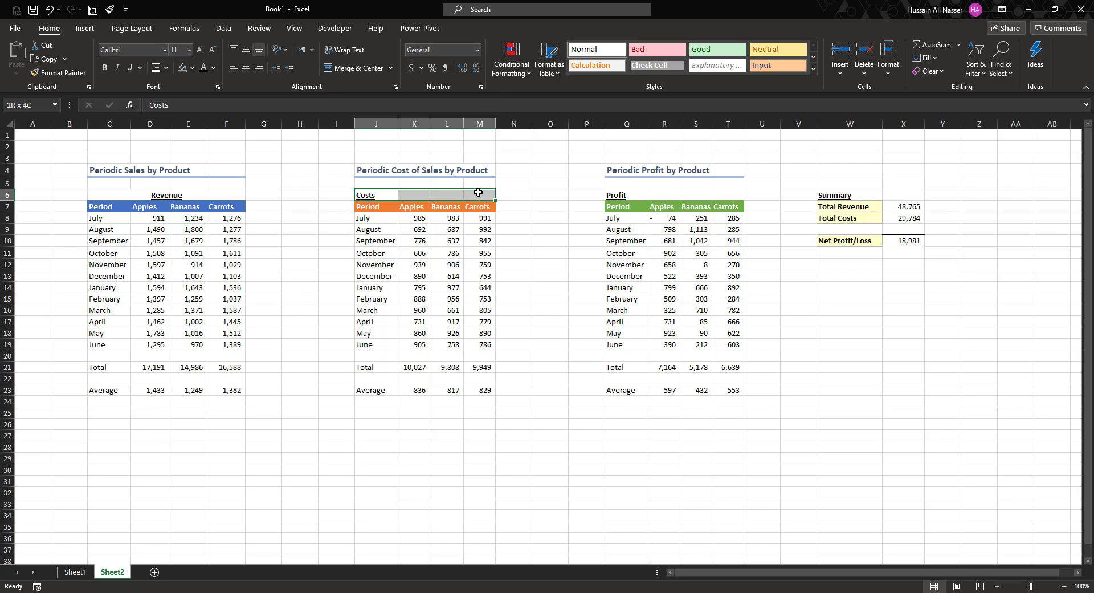
left_click(356, 70)
left_click_drag(632, 194, 732, 191)
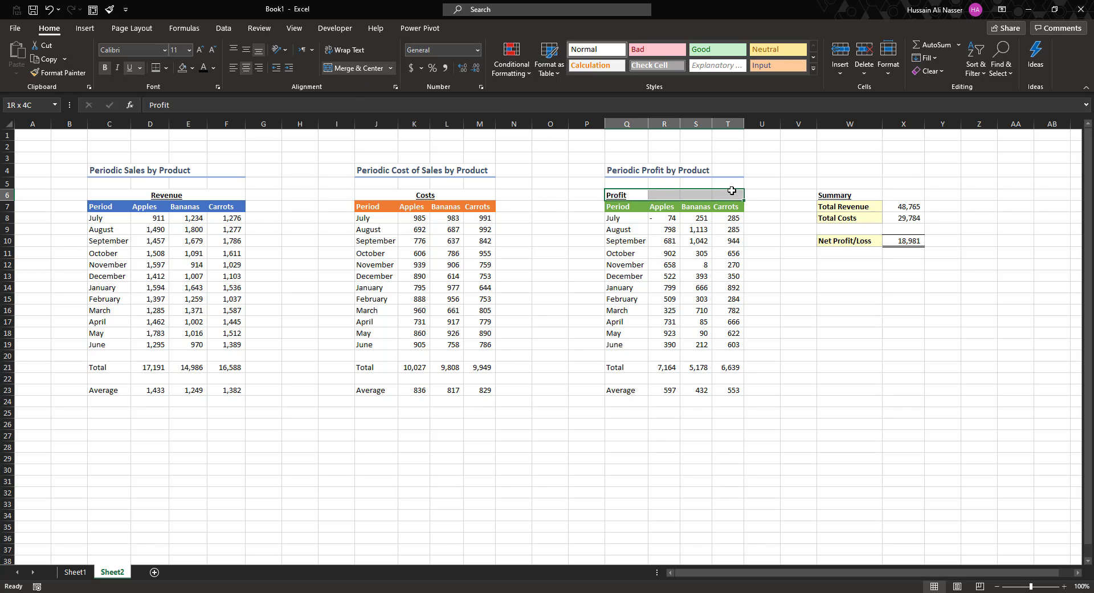
left_click(357, 68)
left_click(330, 321)
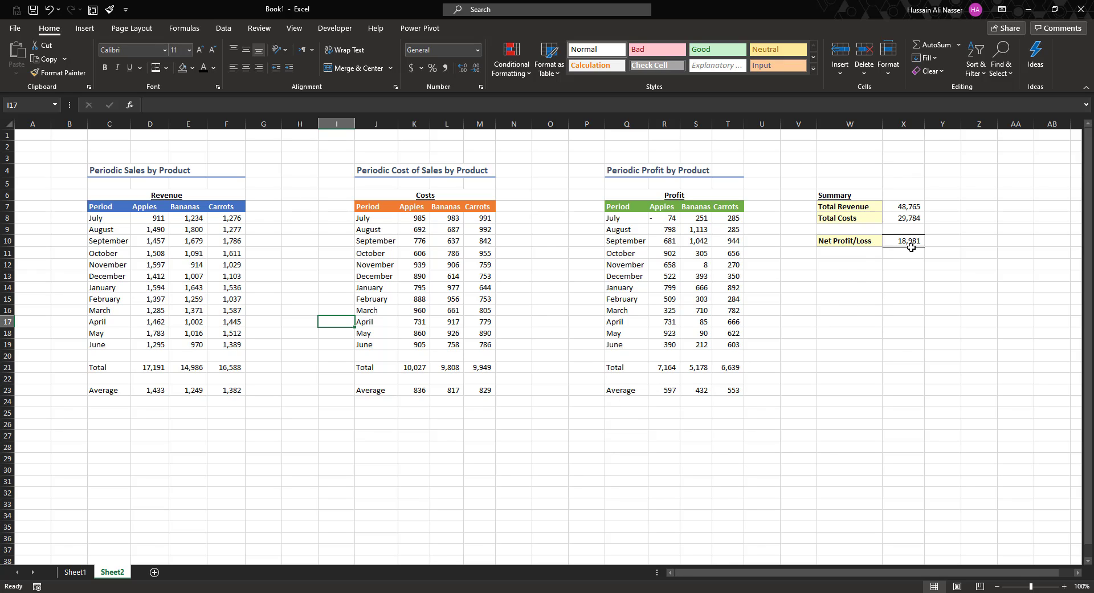
left_click(893, 239)
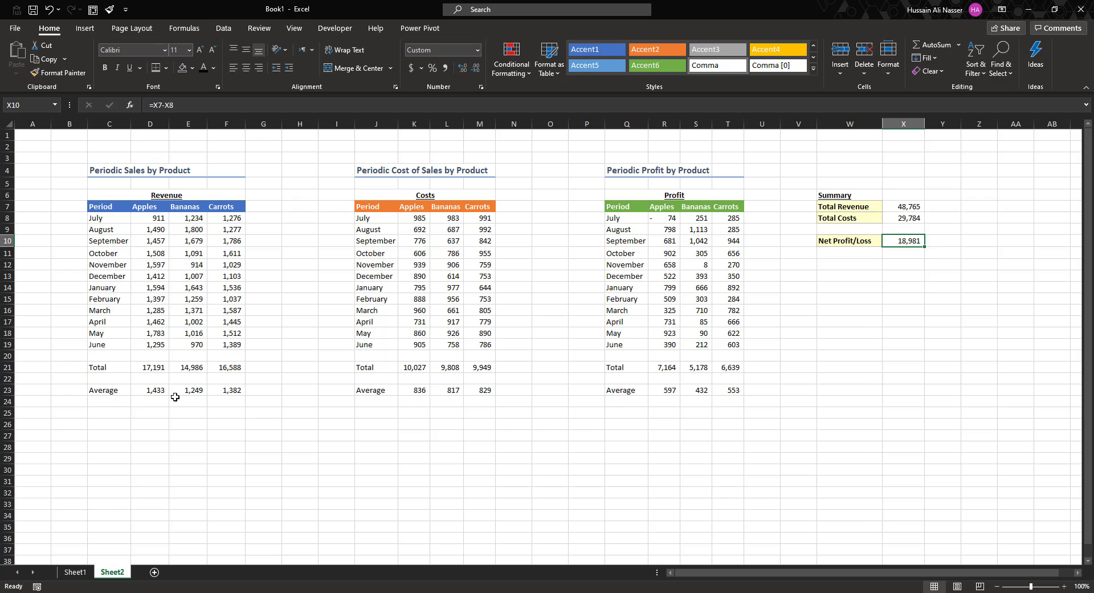
Make the Total and Average row labels bold in the Revenue and Costs tables.
left_click_drag(110, 372, 109, 390)
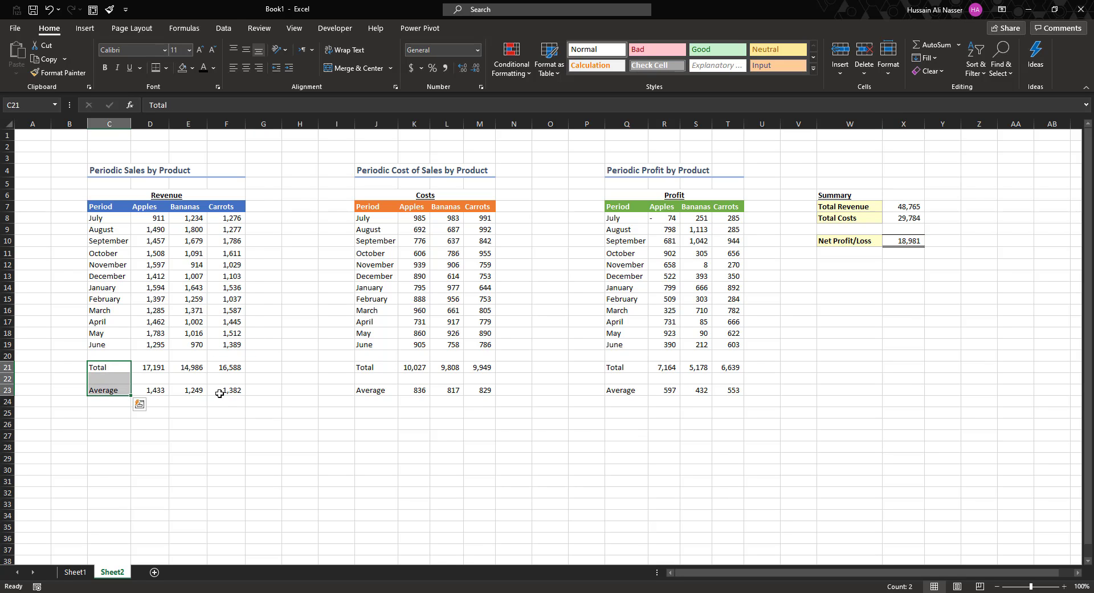
key("ctrl+b")
left_click(358, 368)
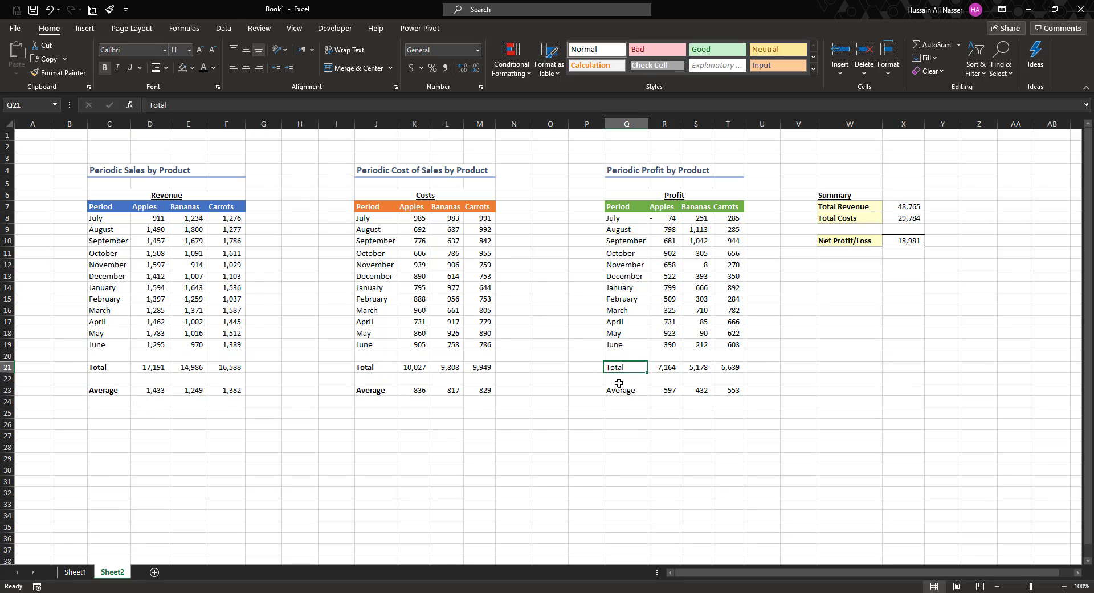